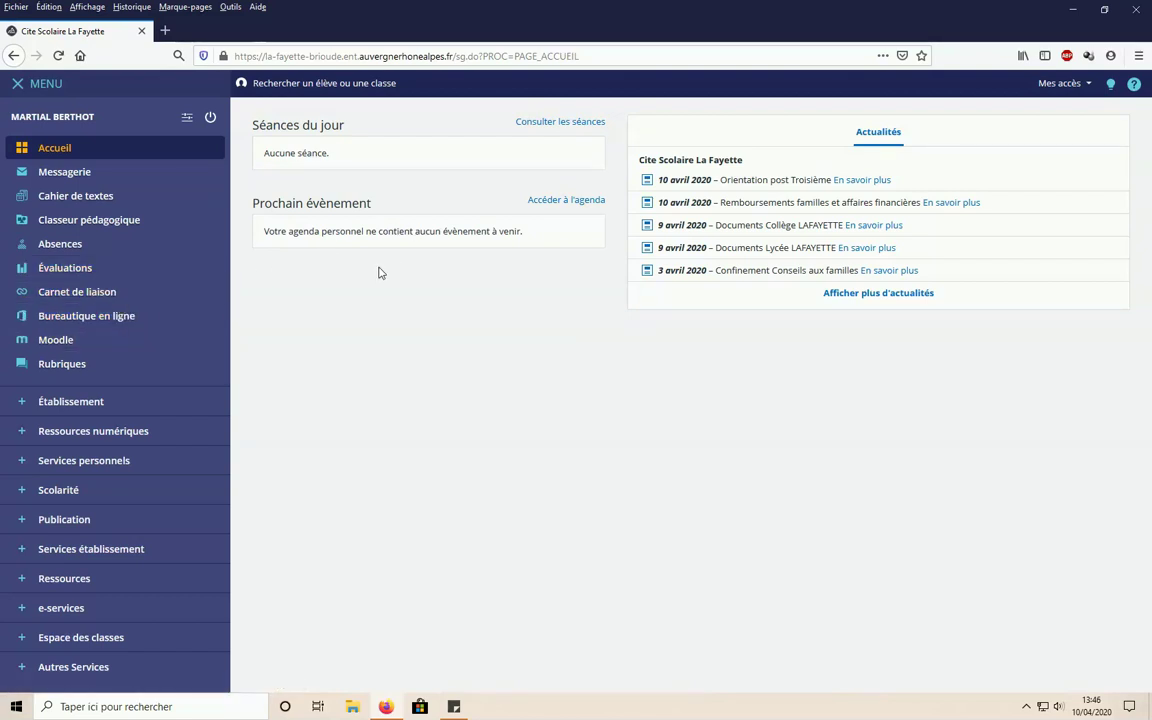
Create an online Word document from Bureautique en ligne, named "activite2" followed by the author's full name, and open it for editing
{"action": "left_click", "coordinate": [99, 320]}
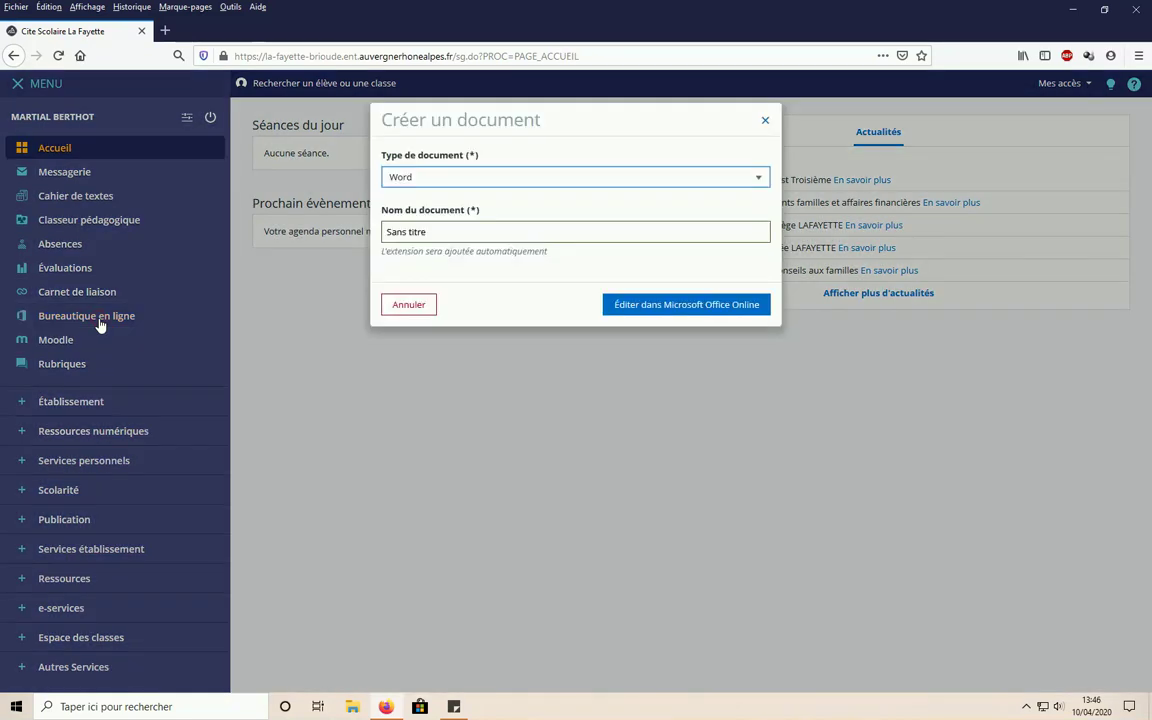
{"action": "left_click", "coordinate": [440, 180]}
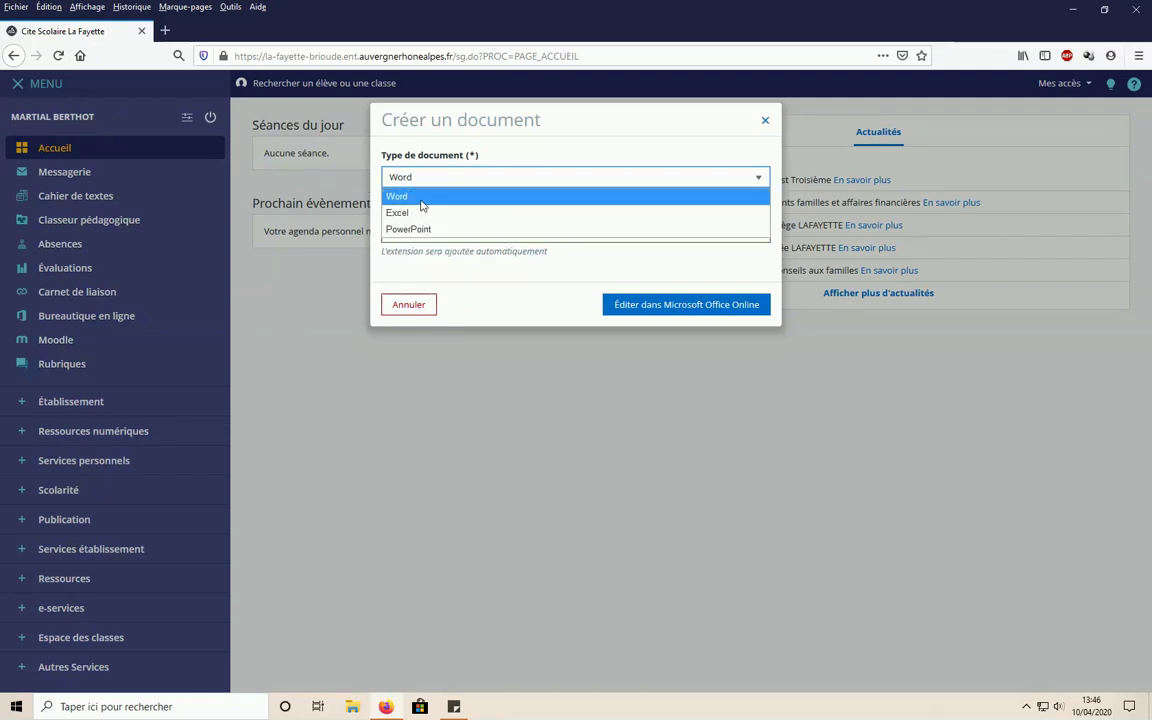
{"action": "left_click", "coordinate": [423, 205]}
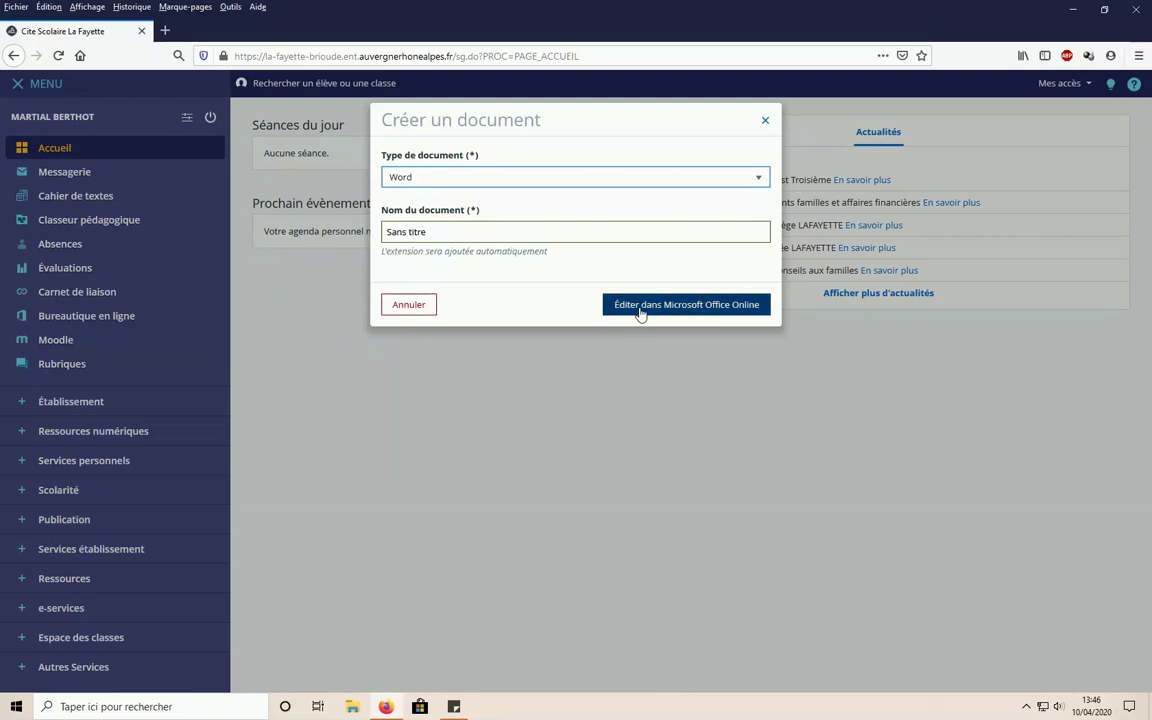
{"action": "left_click_drag", "start_coordinate": [443, 233], "coordinate": [378, 232]}
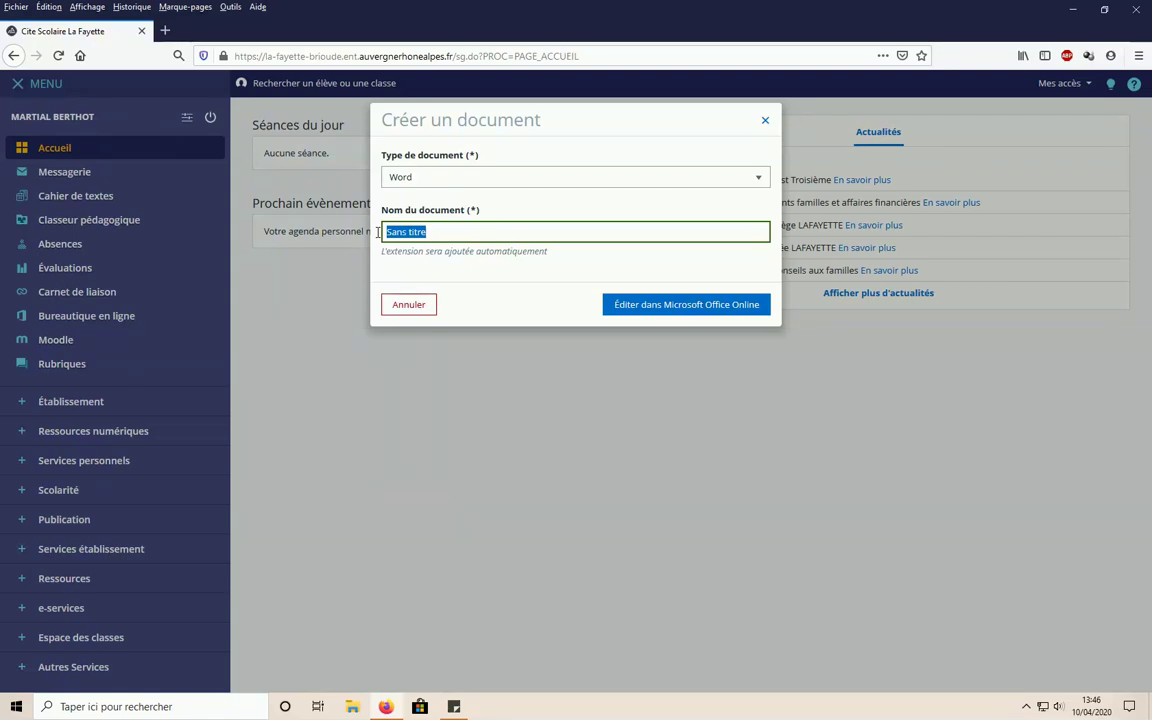
{"action": "type", "text": "activite"}
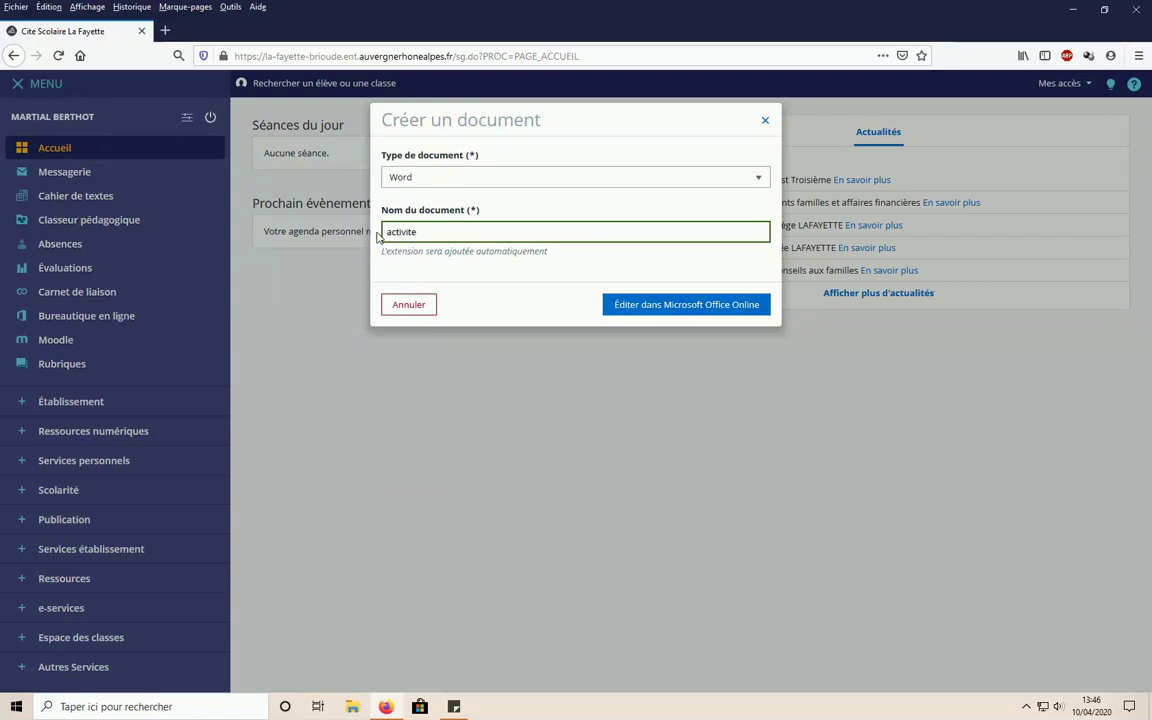
{"action": "type", "text": "2"}
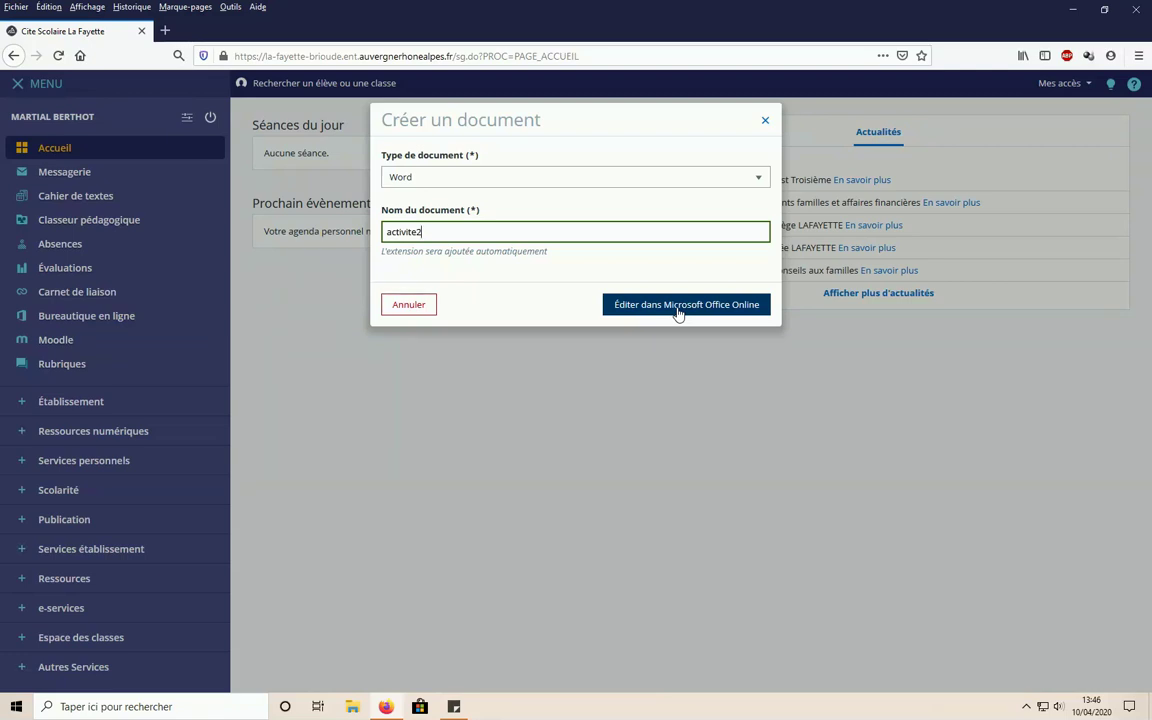
{"action": "type", "text": "martil"}
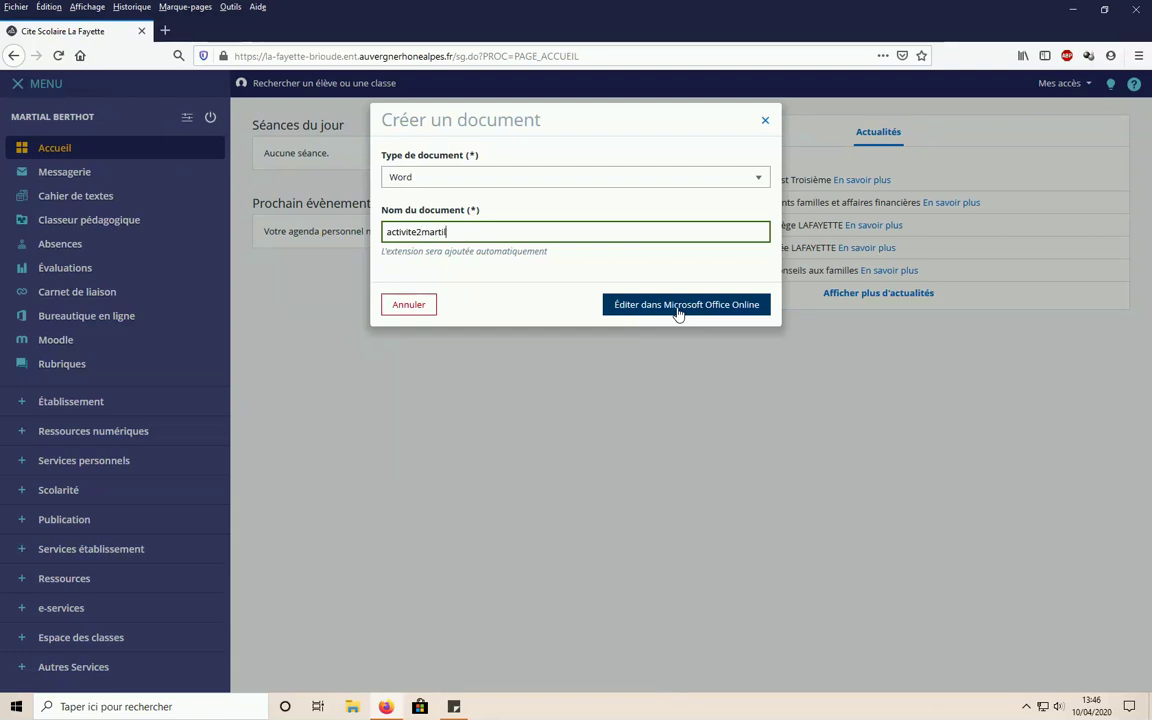
{"action": "key", "text": "BackSpace"}
{"action": "type", "text": "alberthot"}
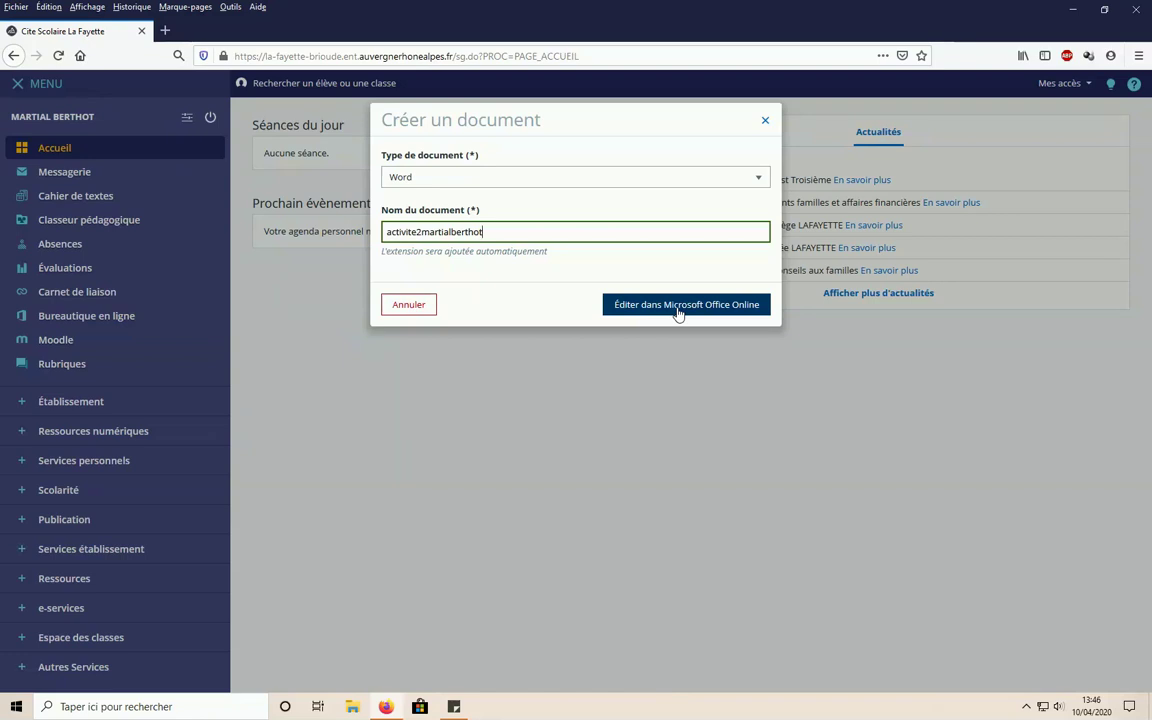
{"action": "left_click", "coordinate": [678, 305]}
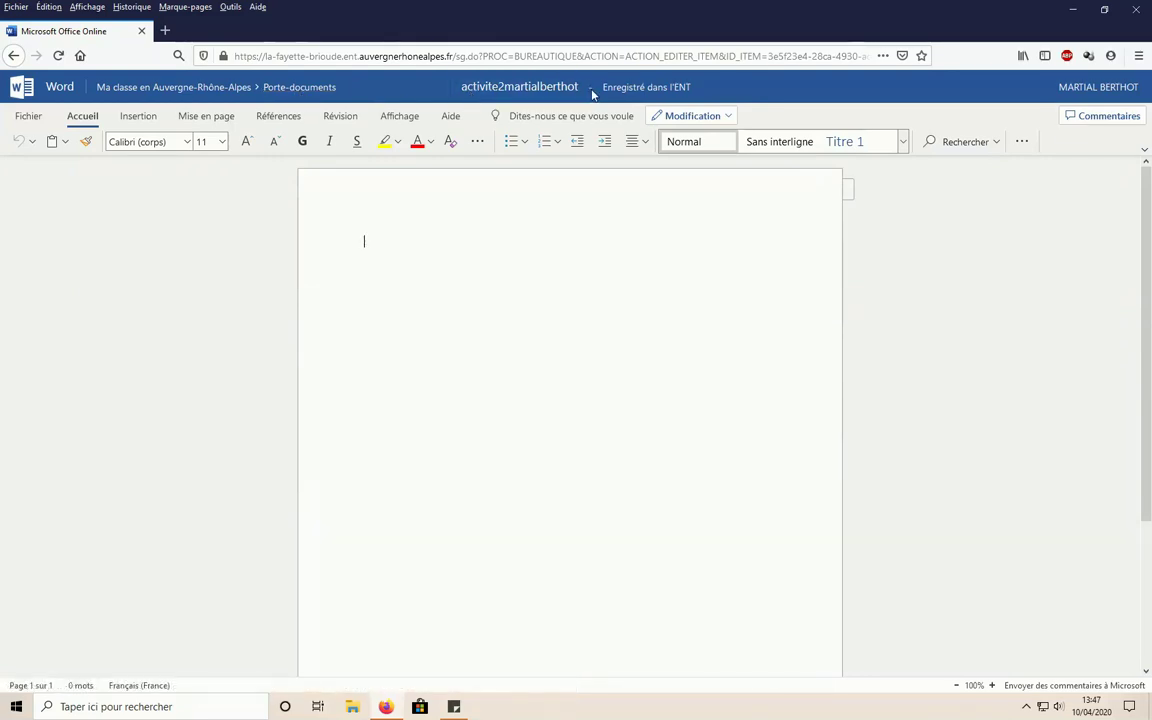
Enter the heading "Cours Sur l'Empire romain" on the first line of the blank document
{"action": "mouse_move", "coordinate": [652, 97]}
{"action": "type", "text": "Cours Sur"}
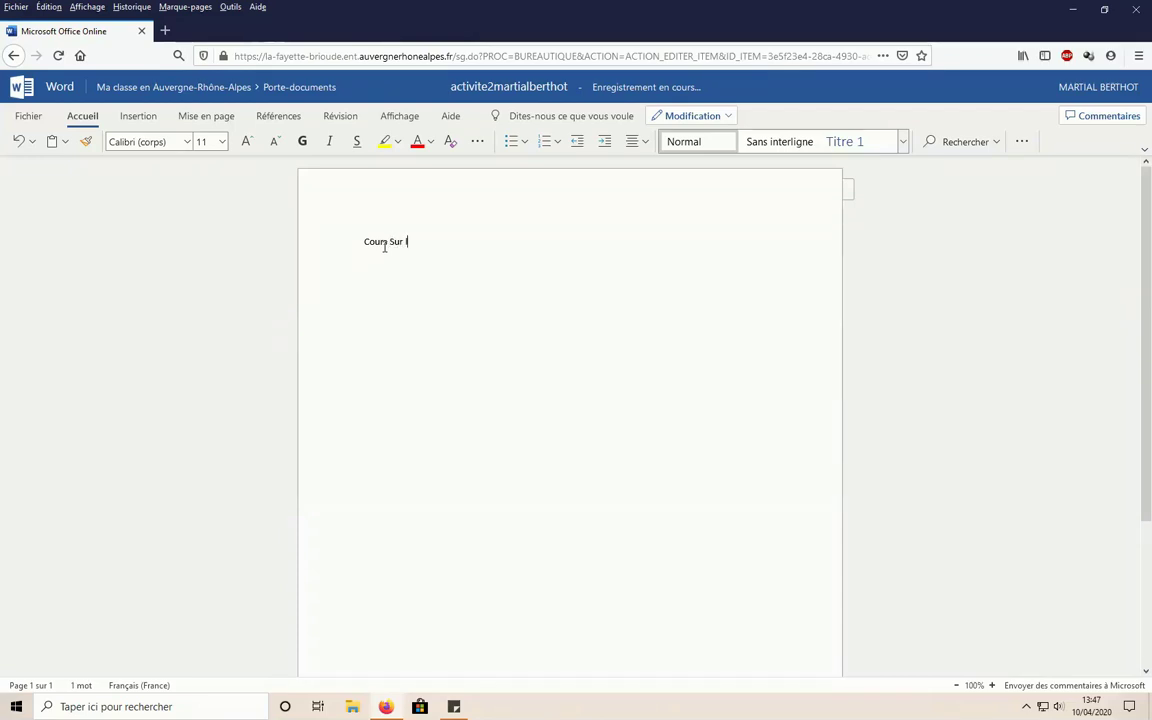
{"action": "type", "text": "l'Empire romain"}
In File Explorer, open the activite2 text document from Documents/2019/cours/6eHist/emprome2020/correction on the PortableApps.com (G:) drive
{"action": "left_click", "coordinate": [352, 707]}
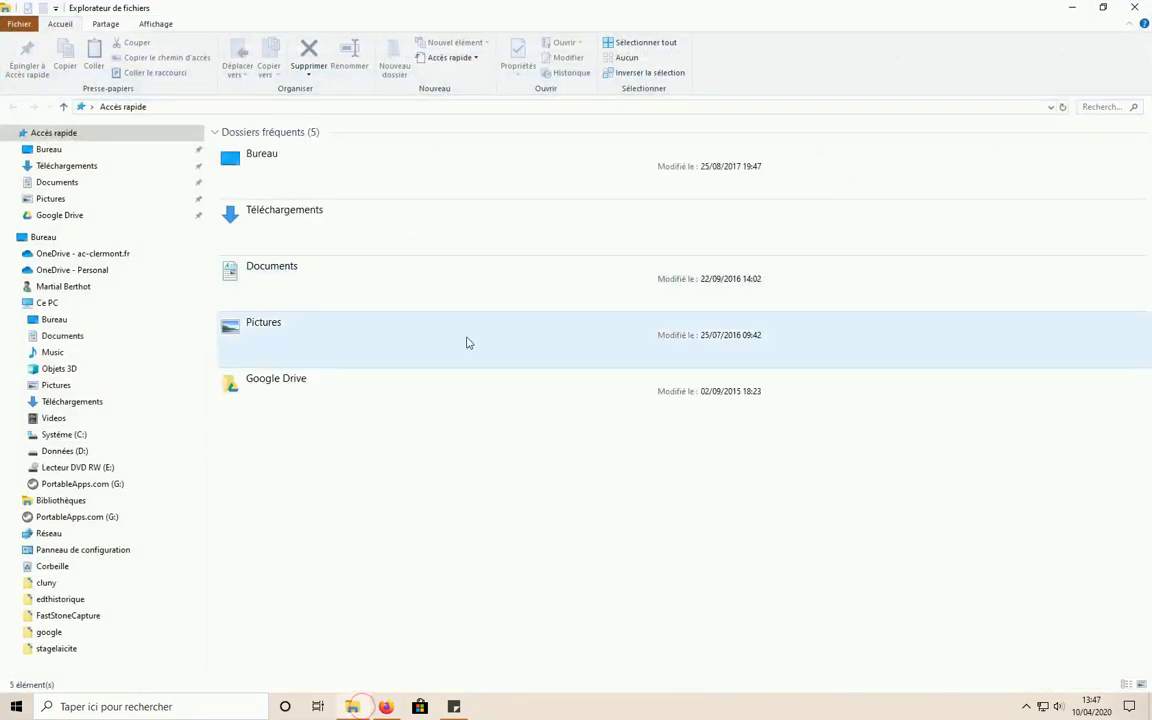
{"action": "left_click", "coordinate": [67, 518]}
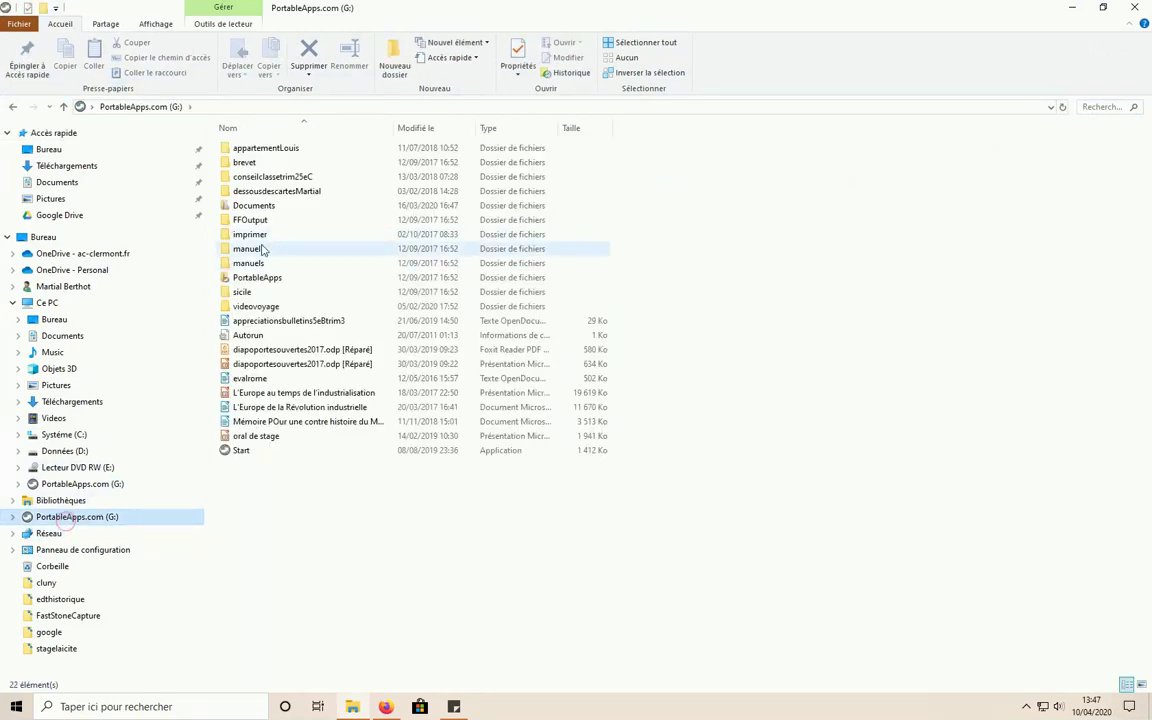
{"action": "double_click", "coordinate": [255, 207]}
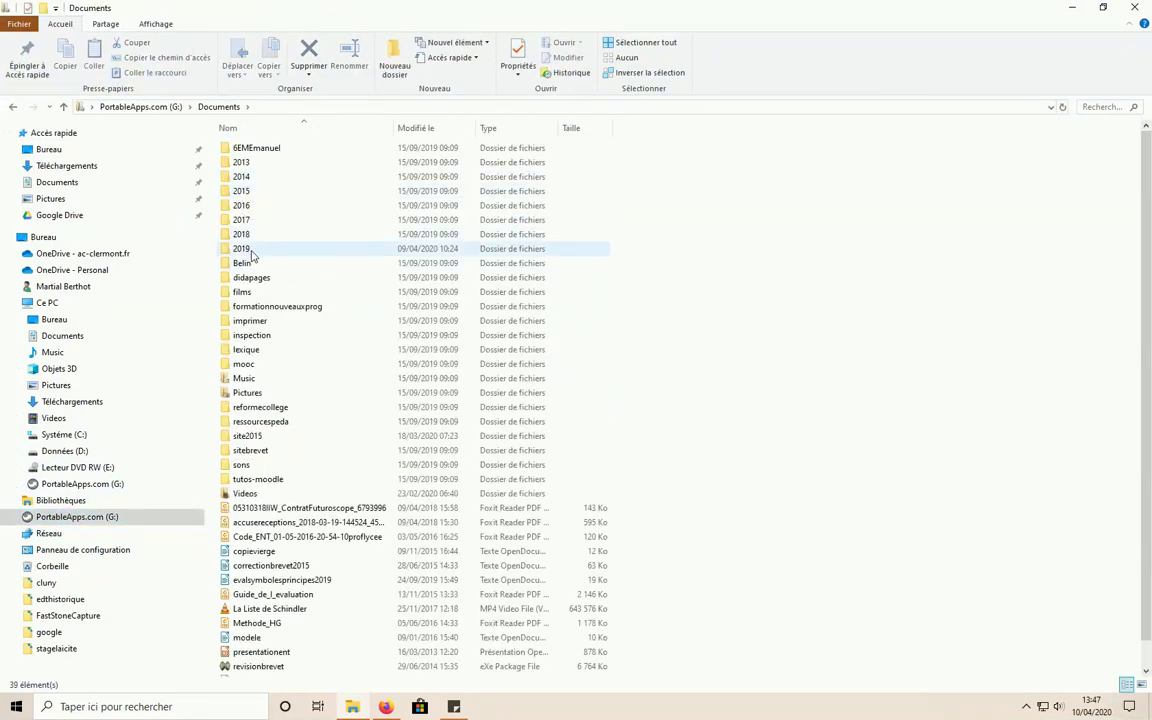
{"action": "left_click", "coordinate": [247, 250]}
{"action": "double_click", "coordinate": [253, 251]}
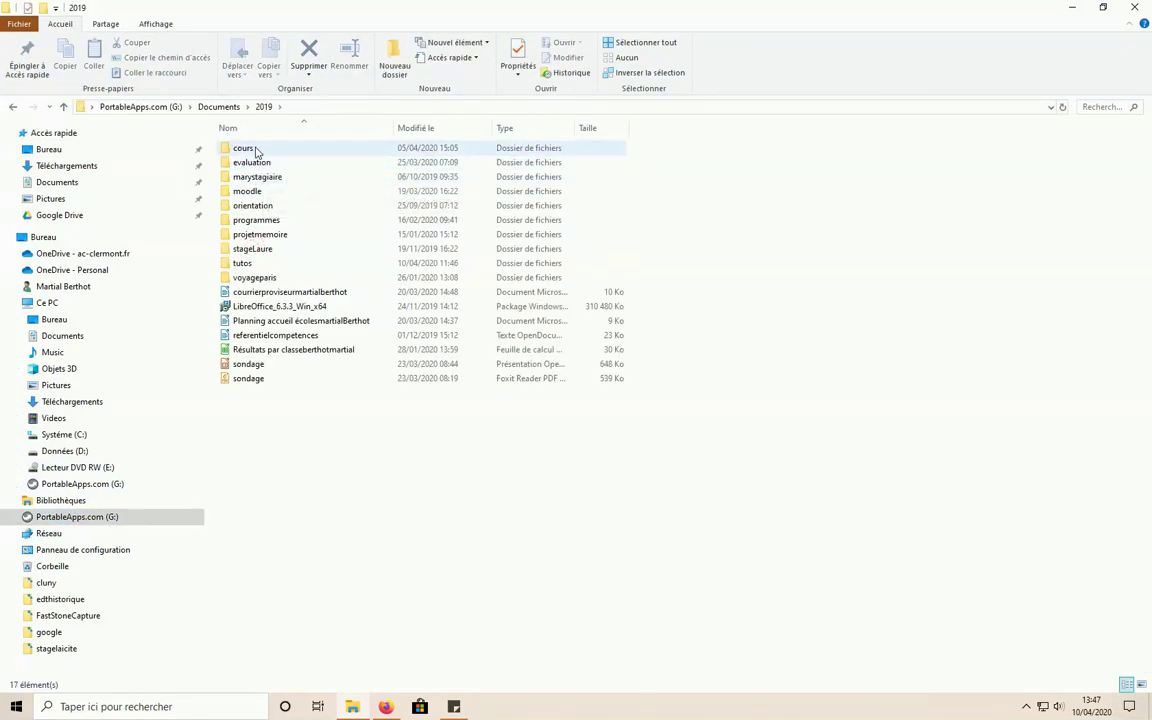
{"action": "double_click", "coordinate": [255, 150]}
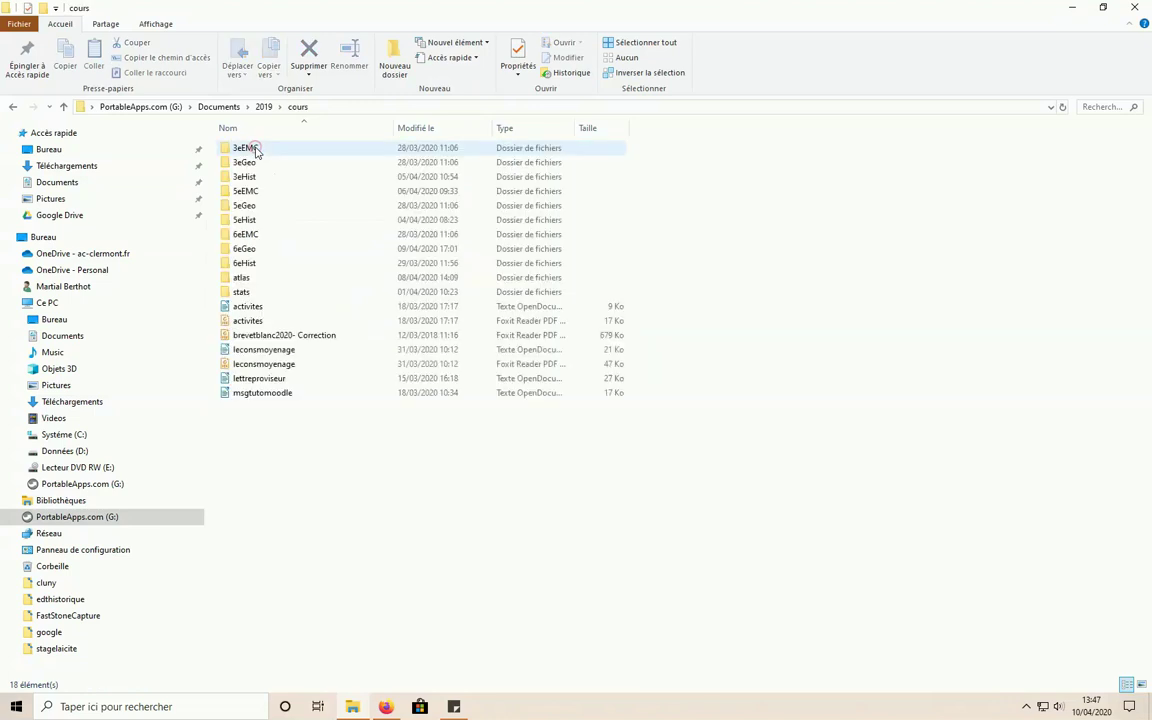
{"action": "double_click", "coordinate": [248, 263]}
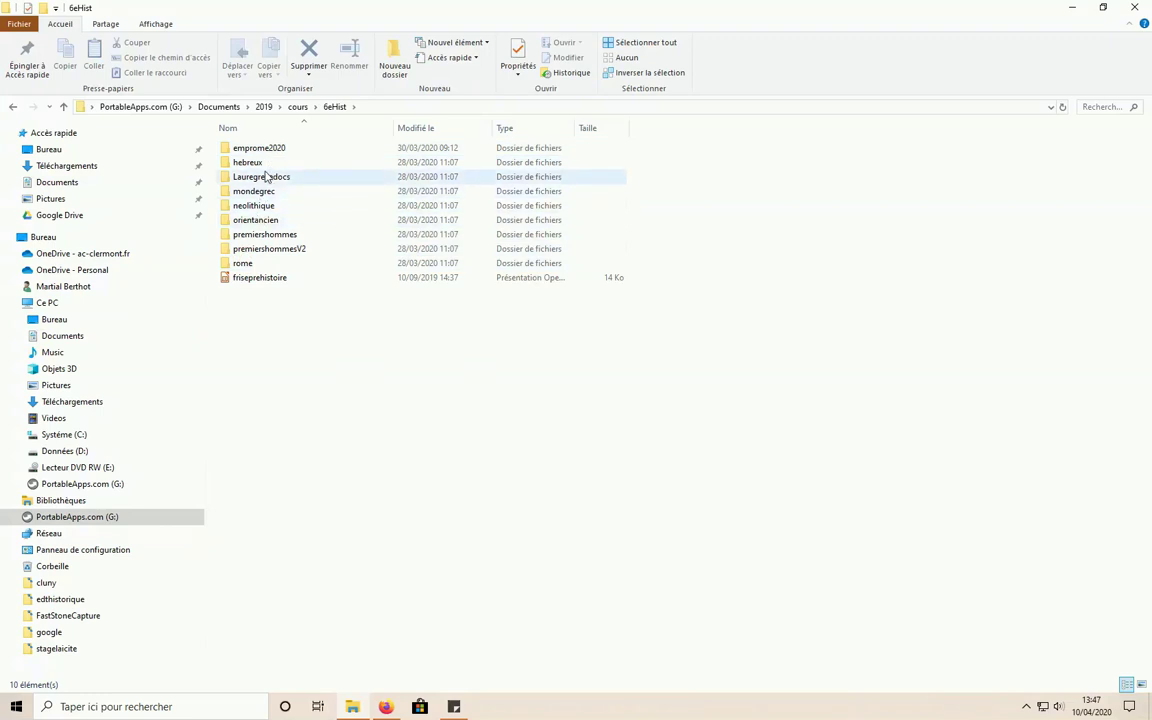
{"action": "double_click", "coordinate": [262, 150]}
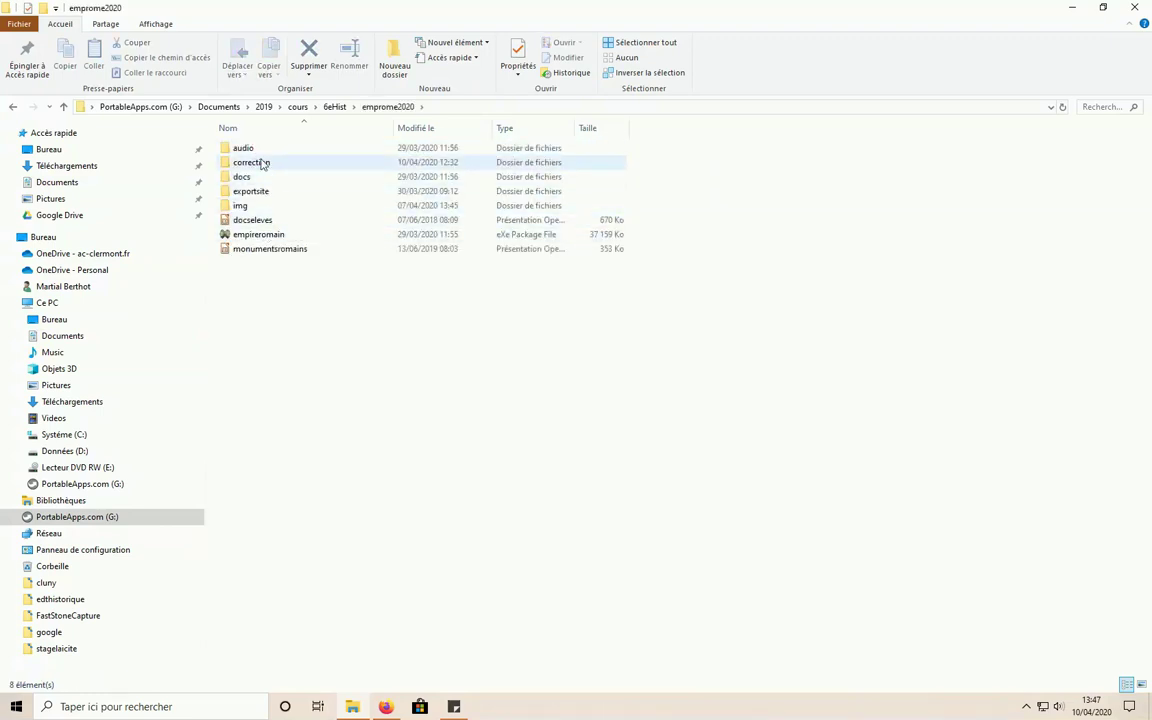
{"action": "double_click", "coordinate": [262, 163]}
{"action": "left_click", "coordinate": [255, 150]}
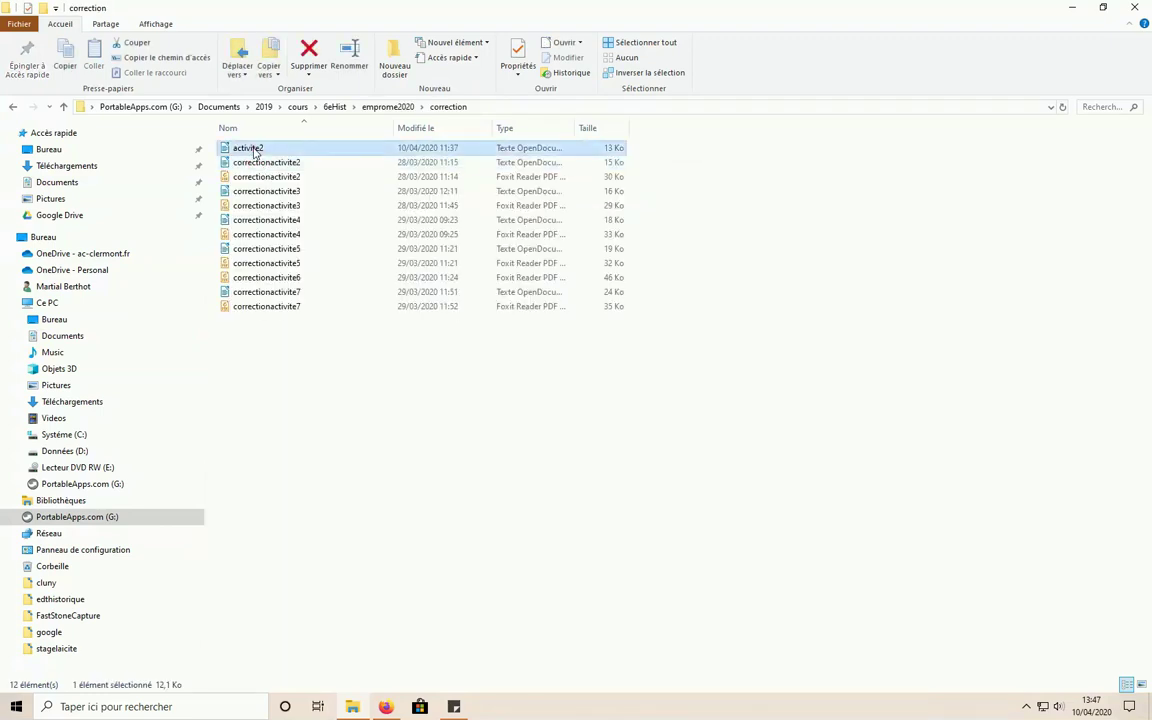
{"action": "double_click", "coordinate": [255, 150]}
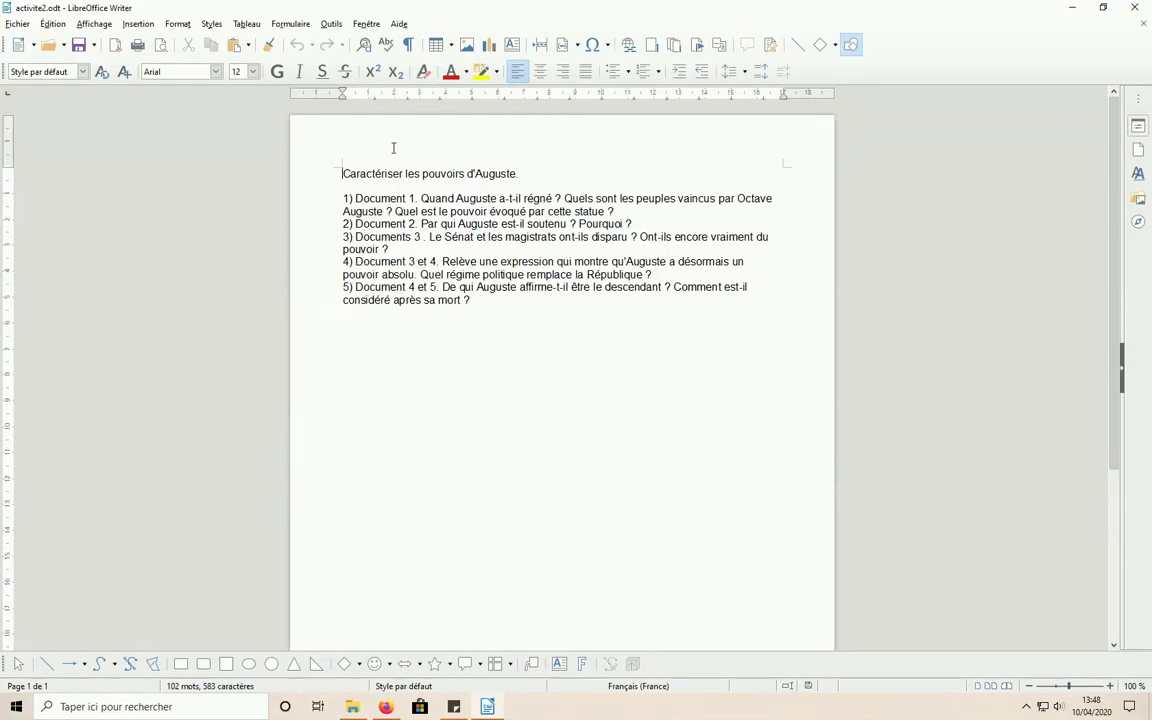
Copy the five numbered questions about Auguste, leaving out the title line
{"action": "left_click_drag", "start_coordinate": [477, 303], "coordinate": [343, 200]}
{"action": "right_click", "coordinate": [400, 213]}
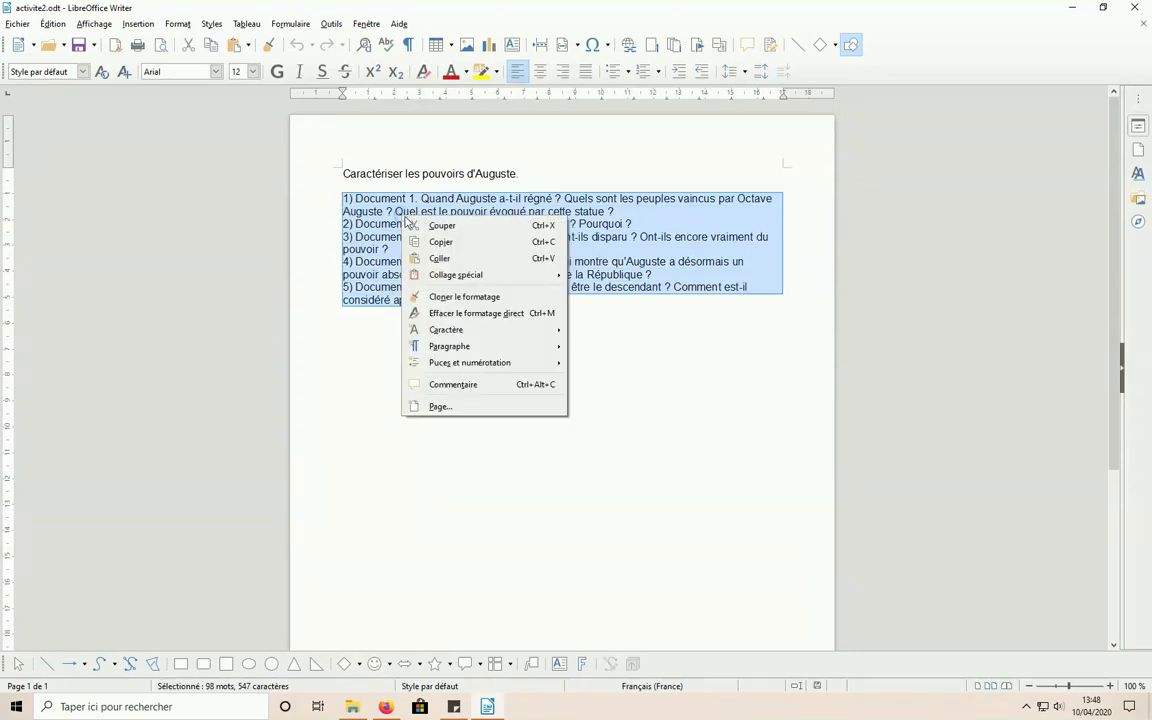
{"action": "left_click", "coordinate": [425, 240]}
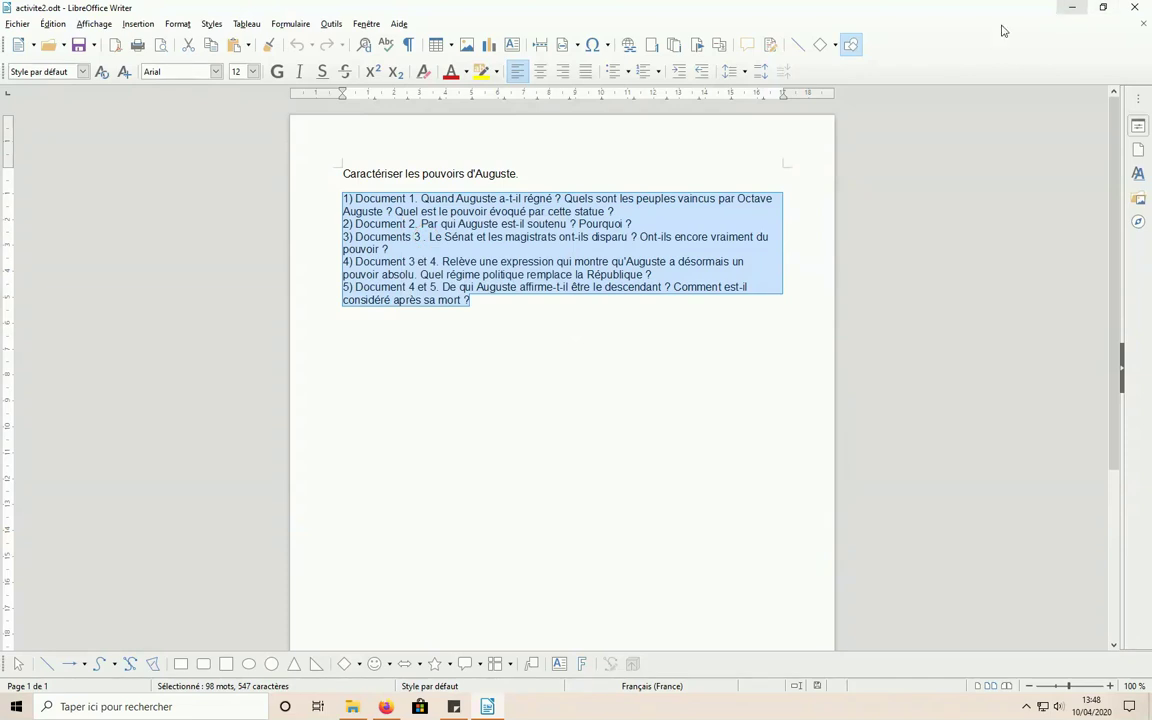
Switch back to the online Word document in Firefox and paste the copied questions below the heading
{"action": "left_click", "coordinate": [1073, 10]}
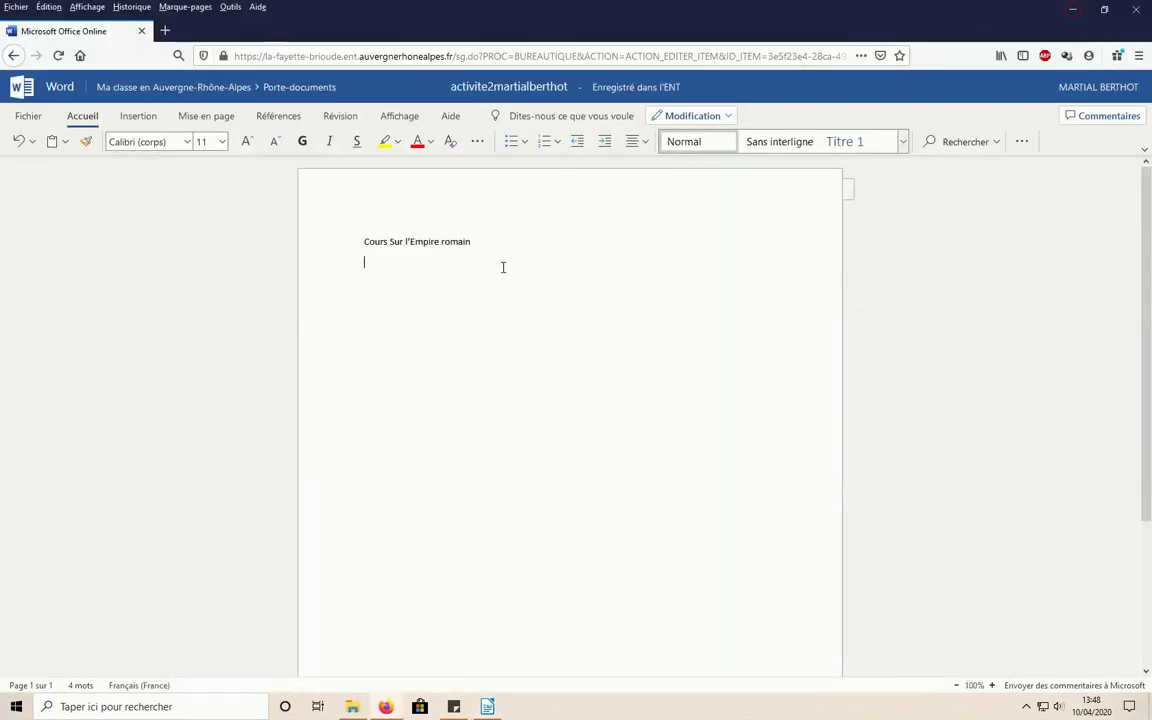
{"action": "left_click", "coordinate": [388, 268]}
{"action": "right_click", "coordinate": [388, 268]}
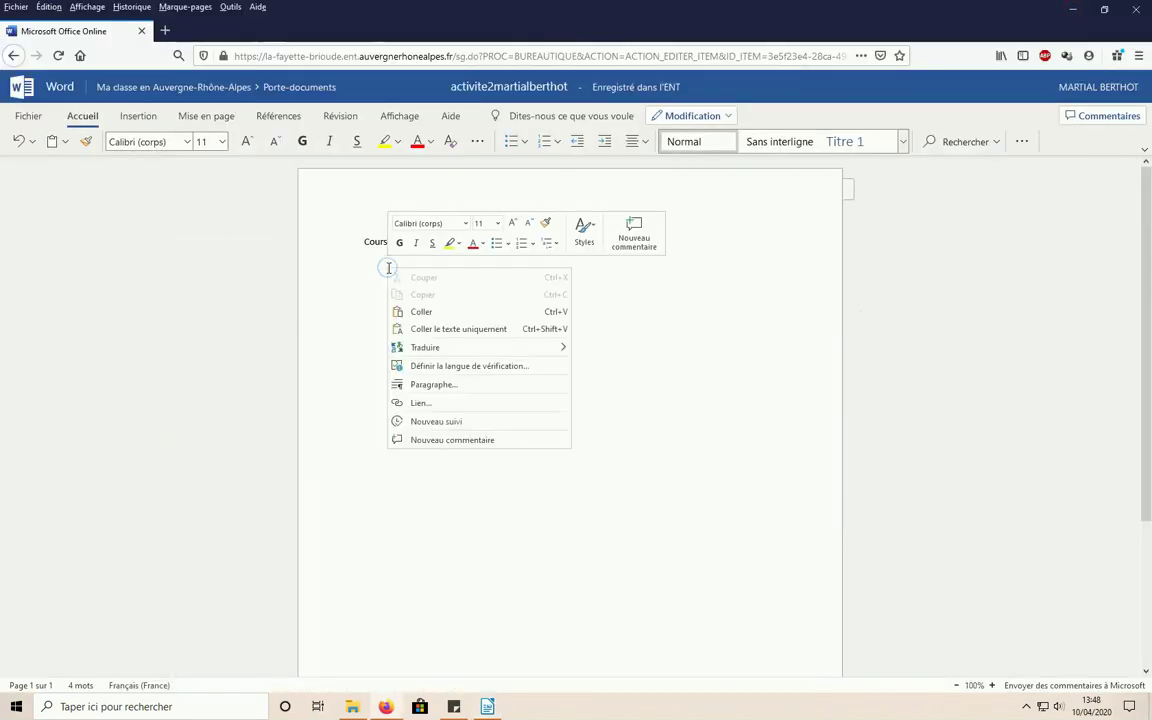
{"action": "left_click", "coordinate": [408, 331]}
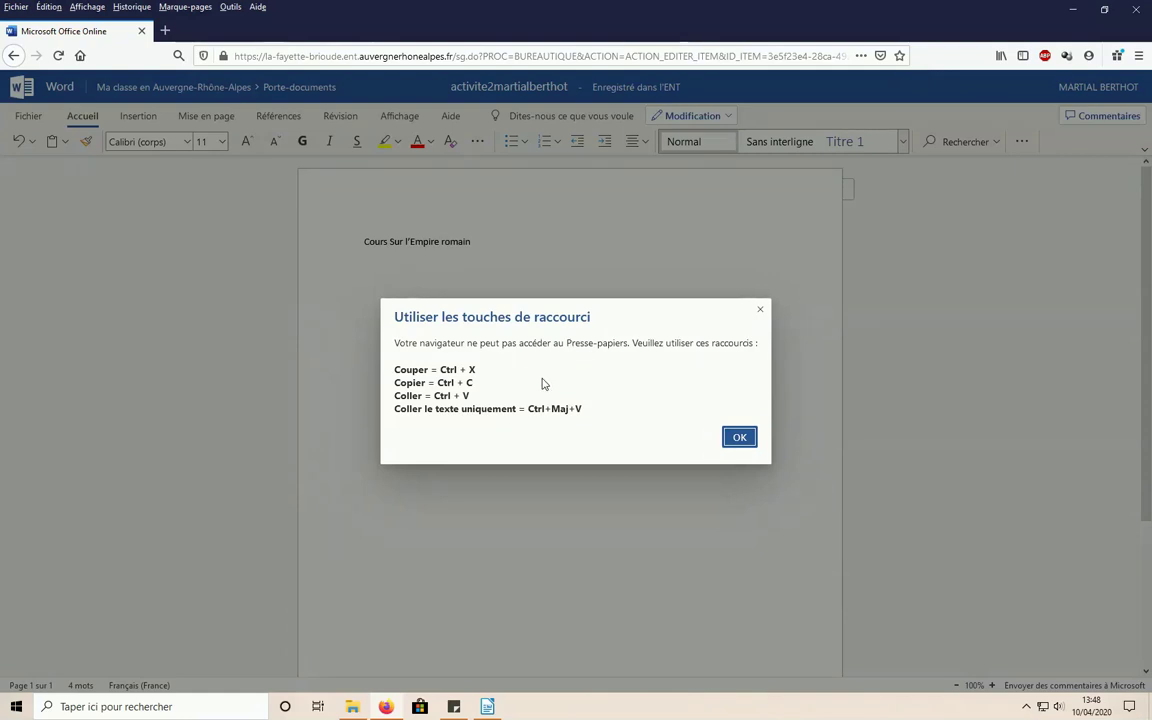
{"action": "key", "text": "ctrl+v"}
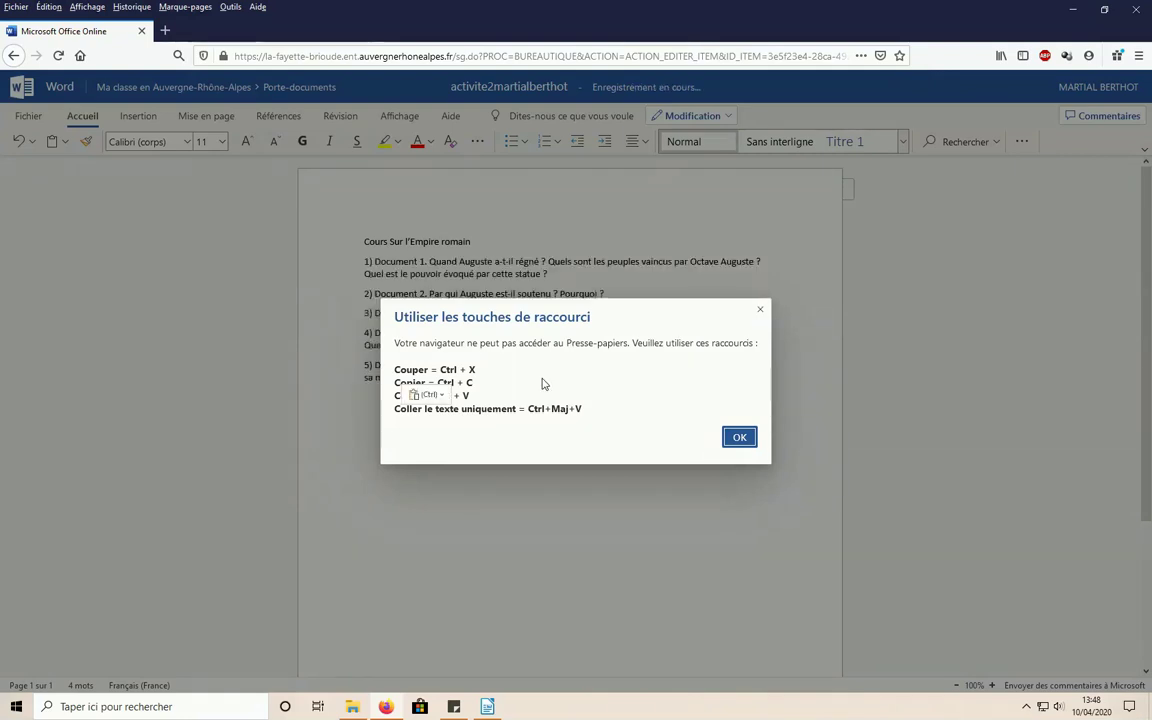
{"action": "left_click", "coordinate": [740, 437]}
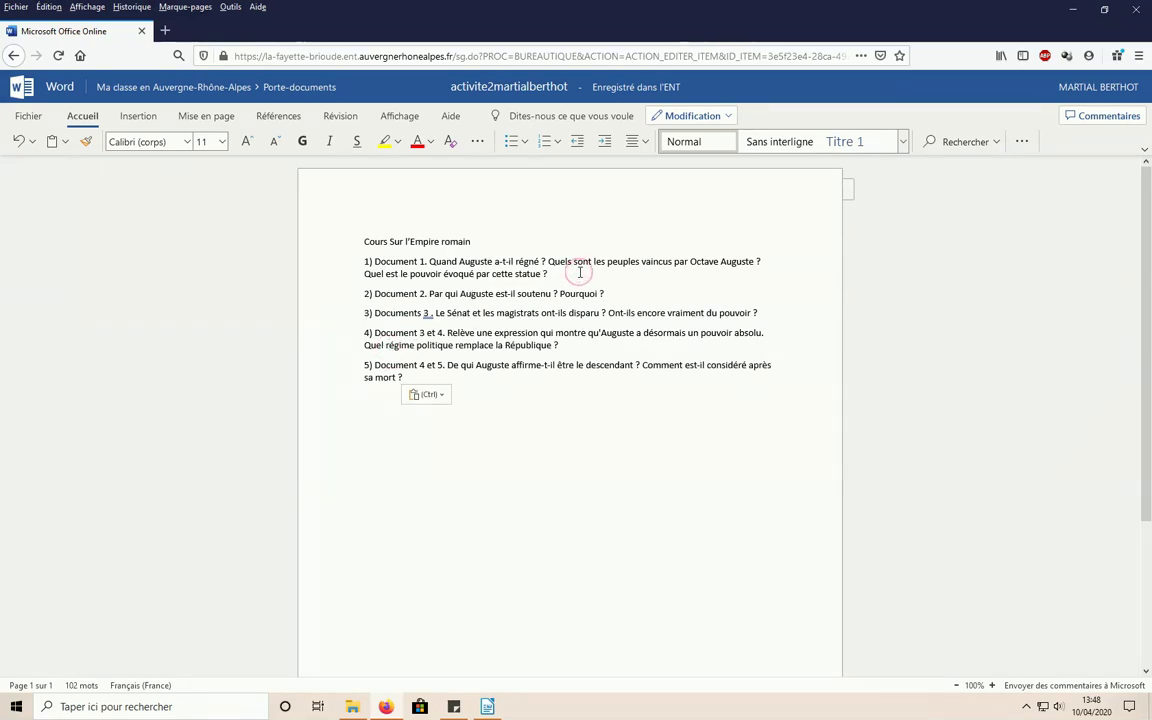
Insert the answer "Auguste a régné de 27 avant JC à 14 après JC" on a new line under question 1
{"action": "key", "text": "Return"}
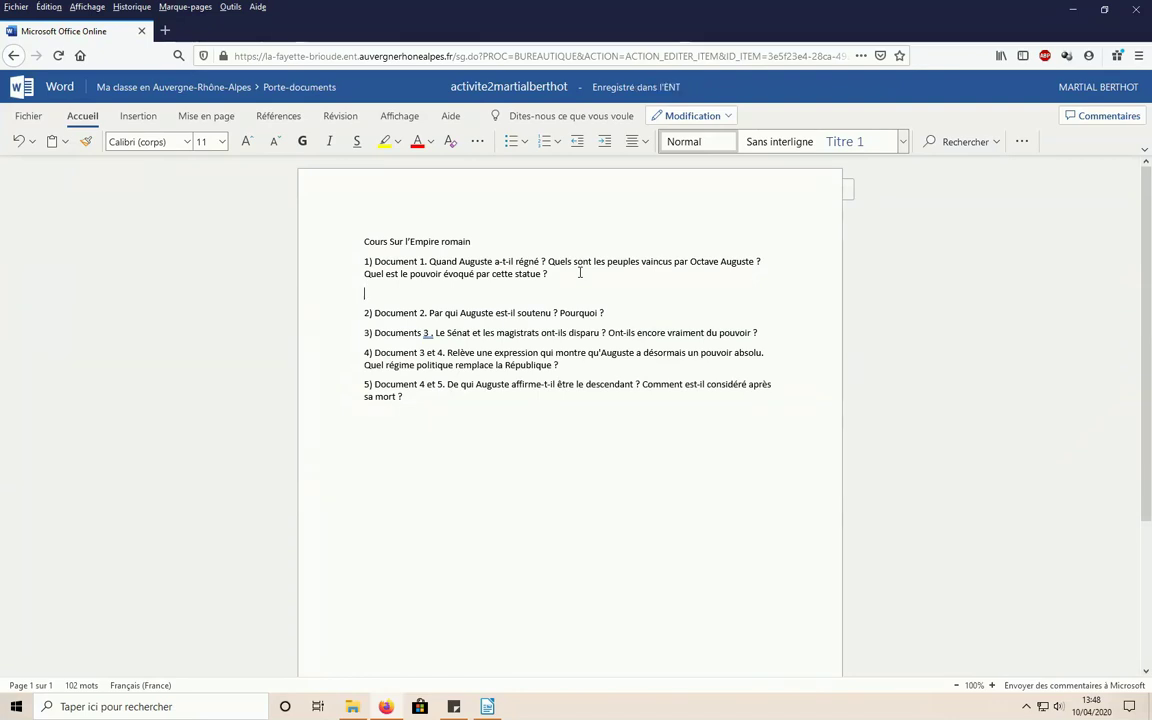
{"action": "type", "text": "Au"}
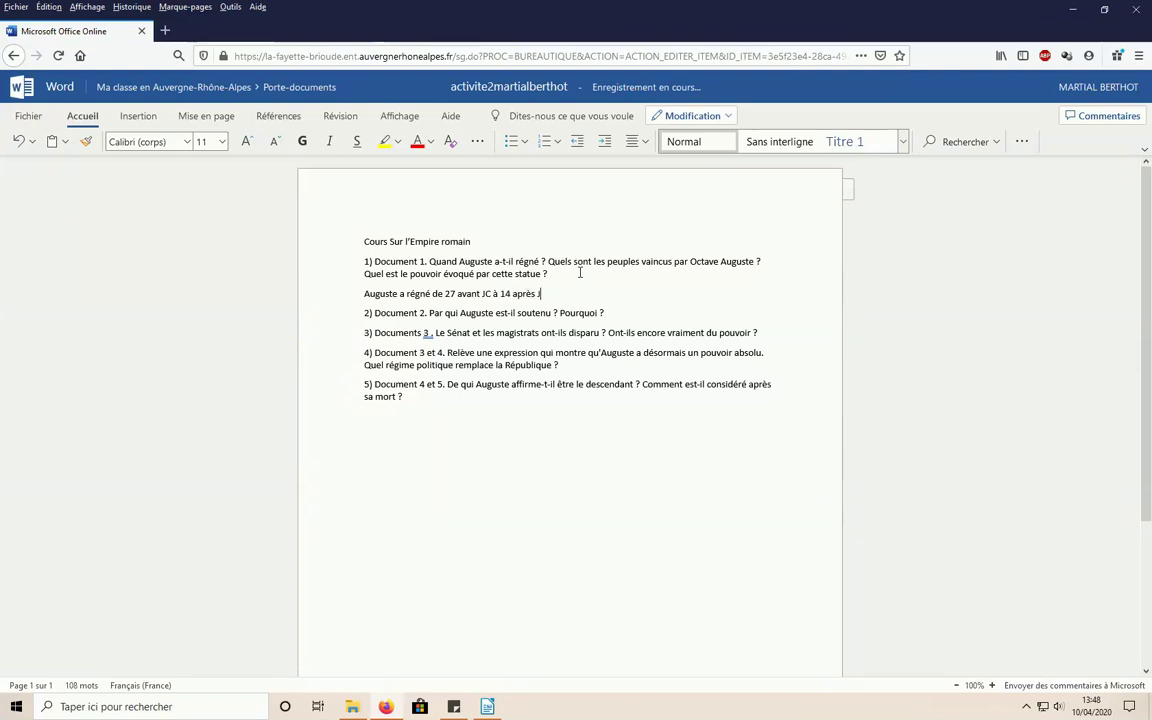
{"action": "type", "text": "C"}
View the document's Enregistrer sous options, and return to the school portal to open the Porte-documents
{"action": "left_click", "coordinate": [28, 116]}
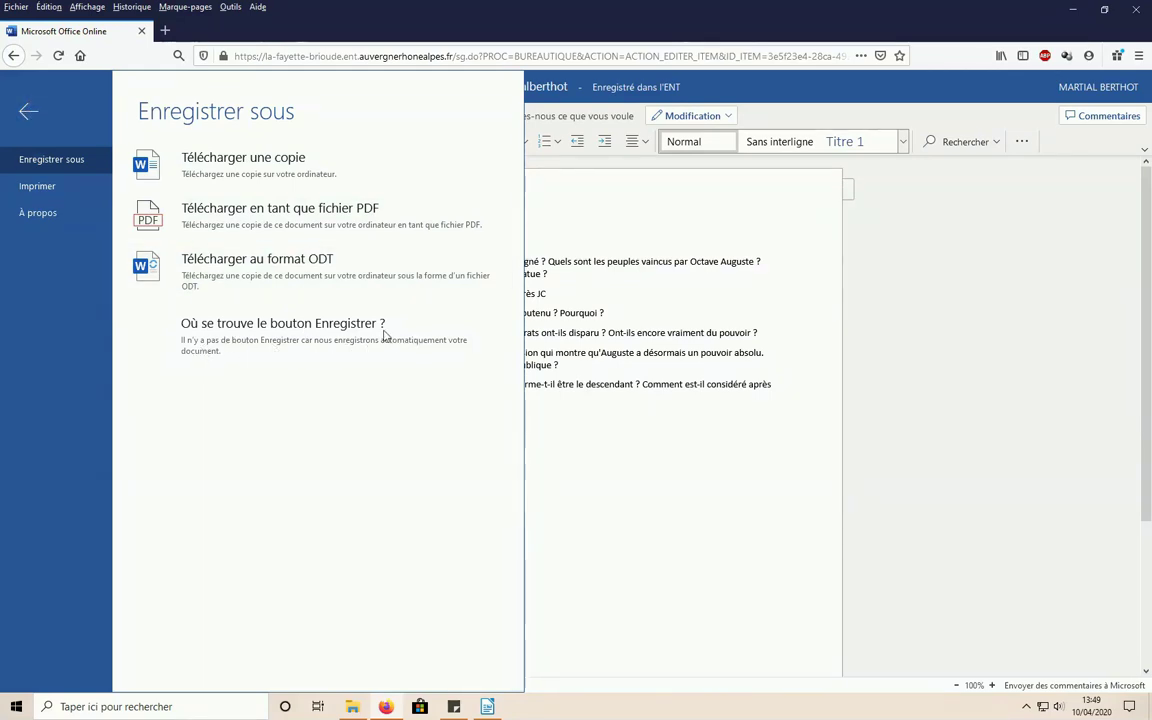
{"action": "left_click", "coordinate": [14, 56]}
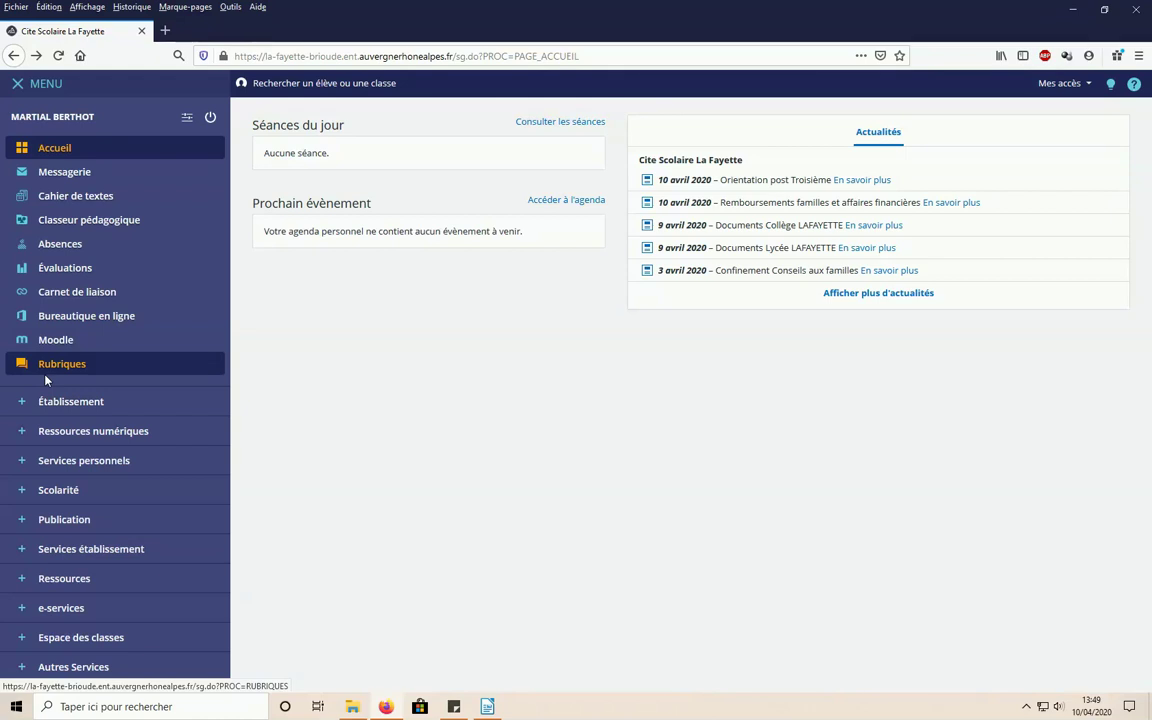
{"action": "left_click", "coordinate": [26, 464]}
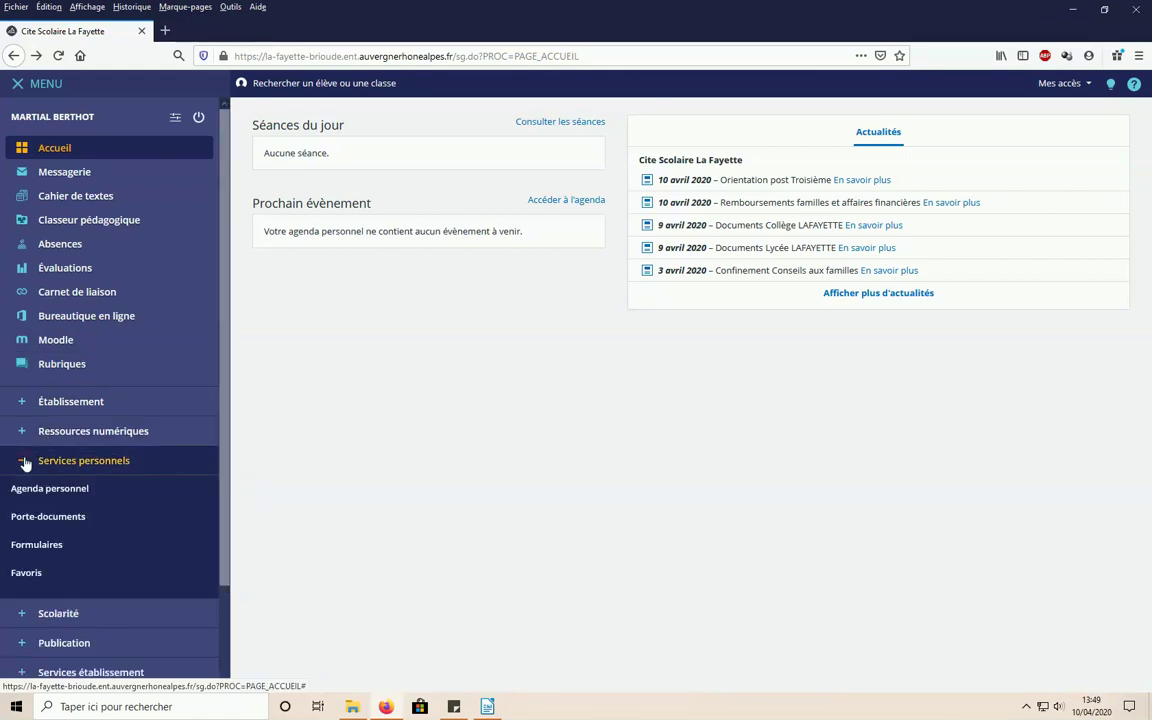
{"action": "left_click", "coordinate": [66, 520]}
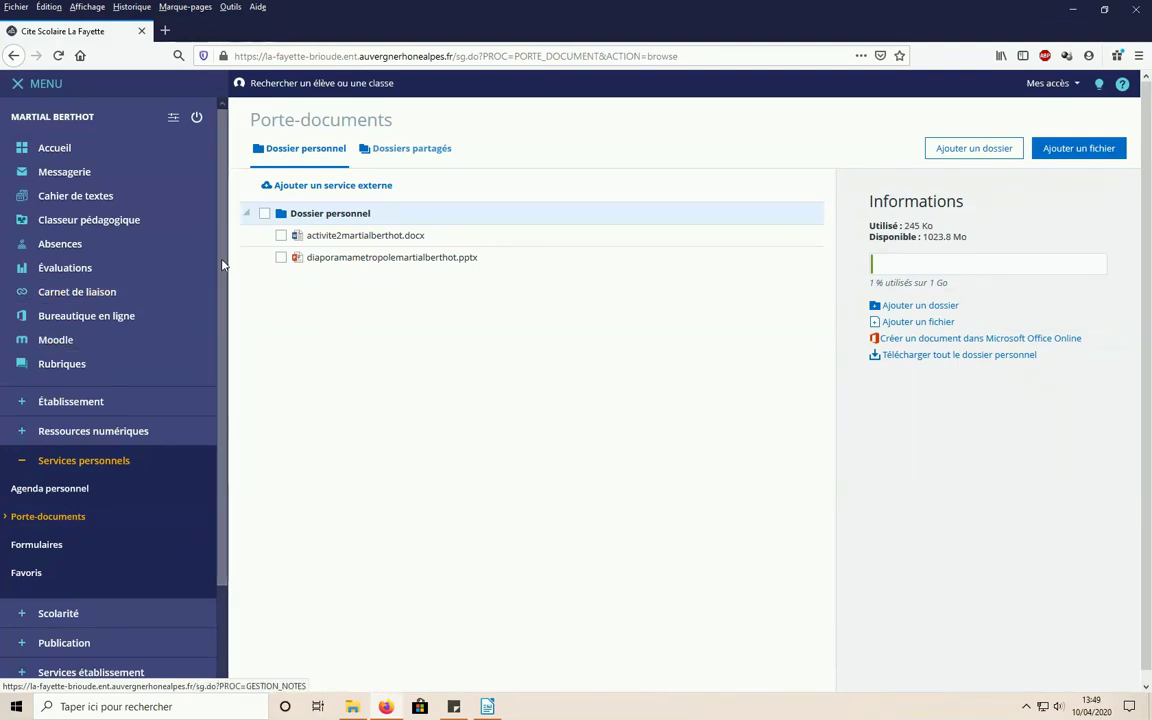
Create a folder named "Histoire géographie" in the Dossier personnel
{"action": "left_click", "coordinate": [970, 152]}
{"action": "type", "text": "Histiore-"}
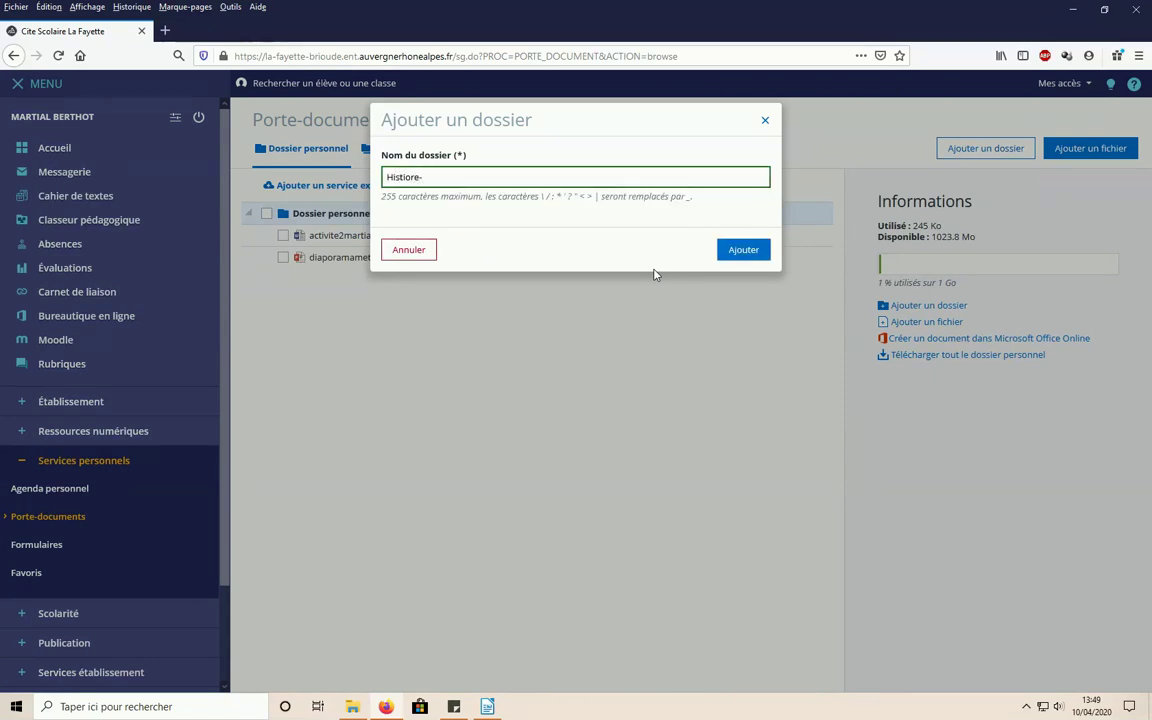
{"action": "key", "text": "BackSpace"}
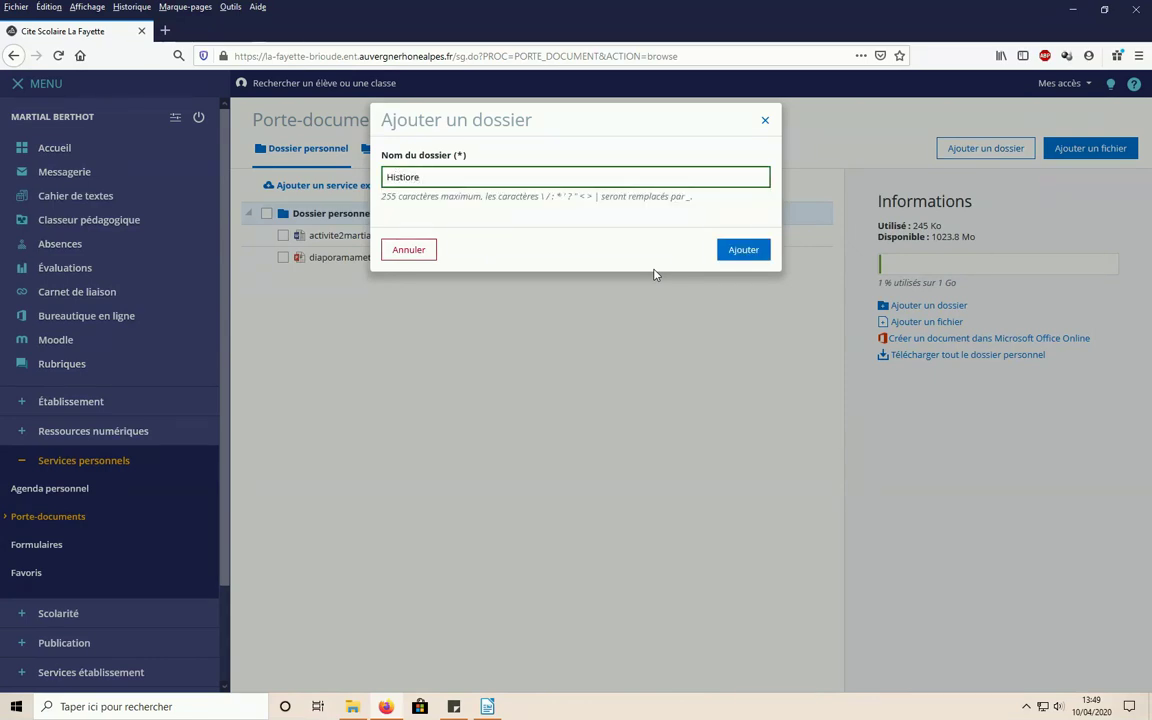
{"action": "key", "text": "BackSpace"}
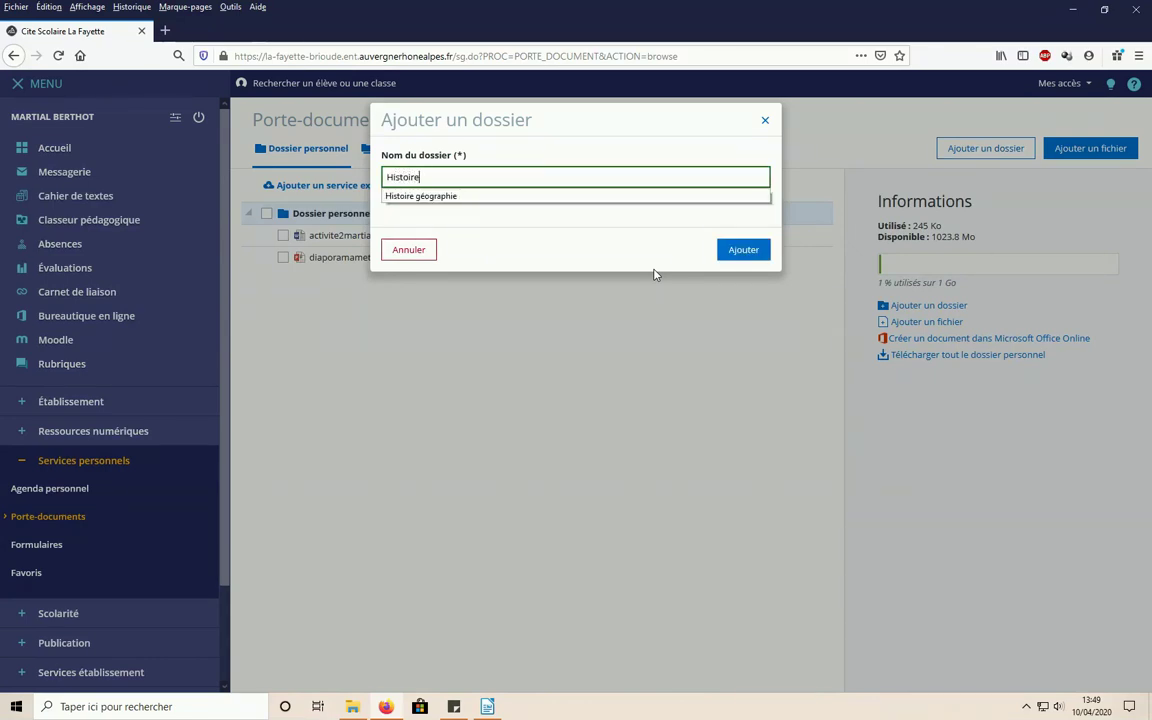
{"action": "left_click", "coordinate": [437, 197]}
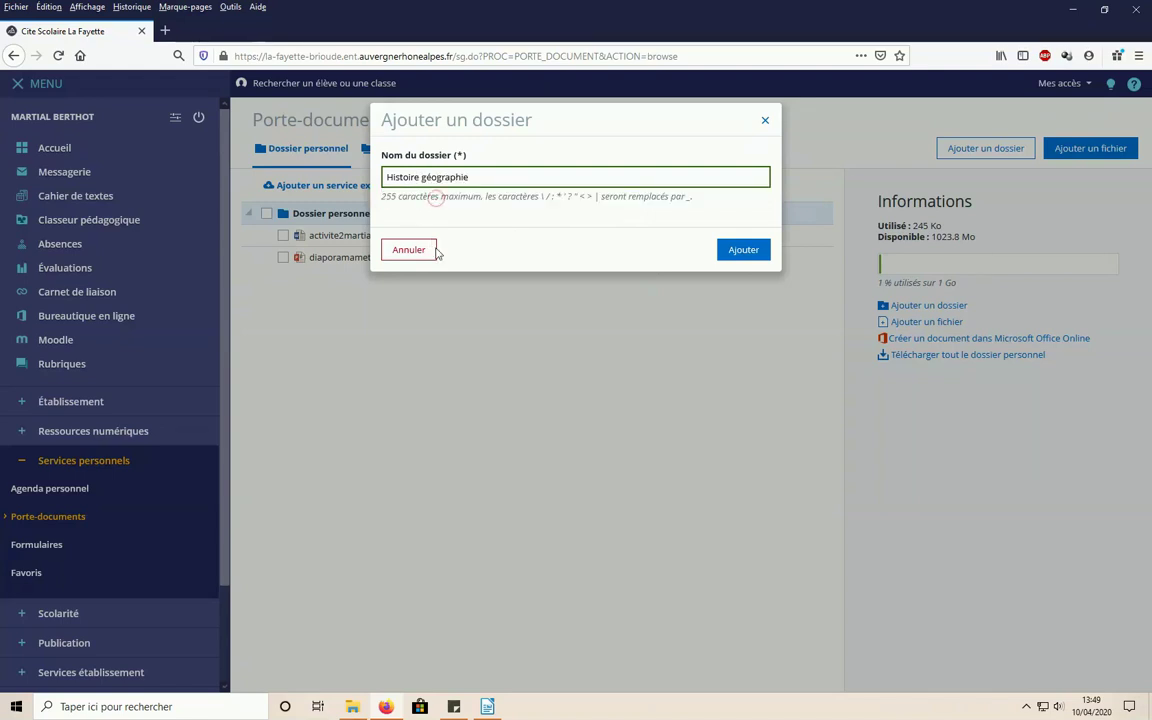
{"action": "key", "text": "Return"}
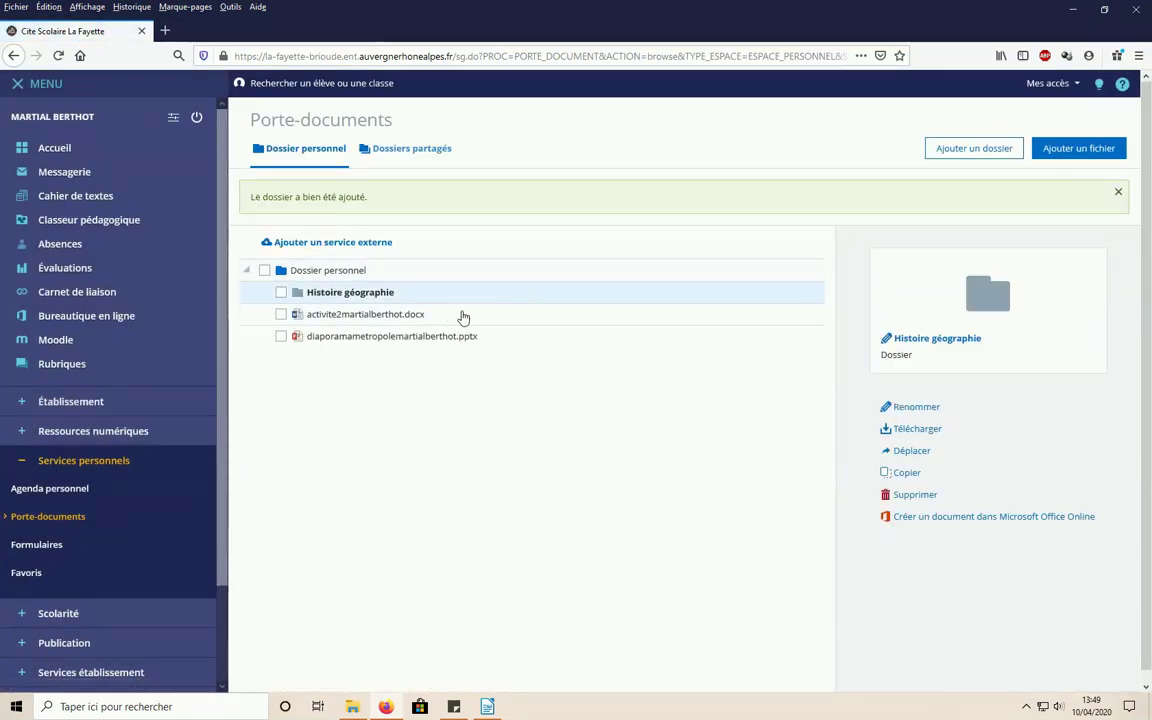
View the options for adding a file to the Histoire géographie folder, and leave the folder deselected without adding anything
{"action": "left_click", "coordinate": [342, 297]}
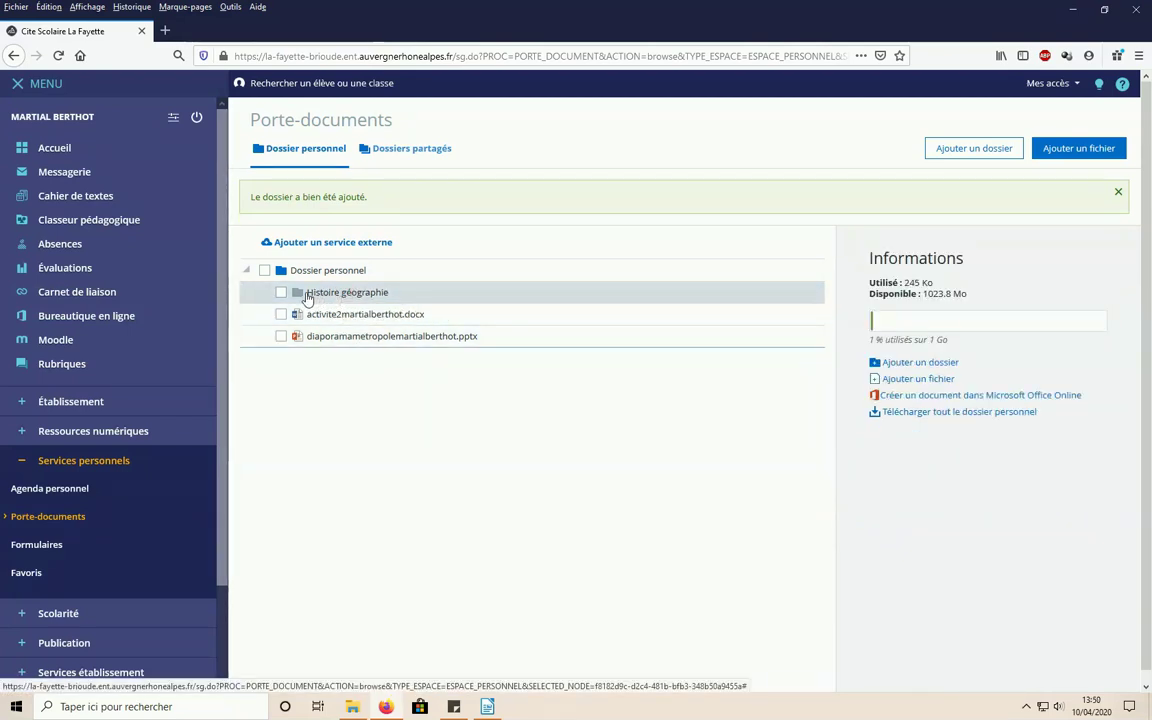
{"action": "left_click", "coordinate": [280, 295]}
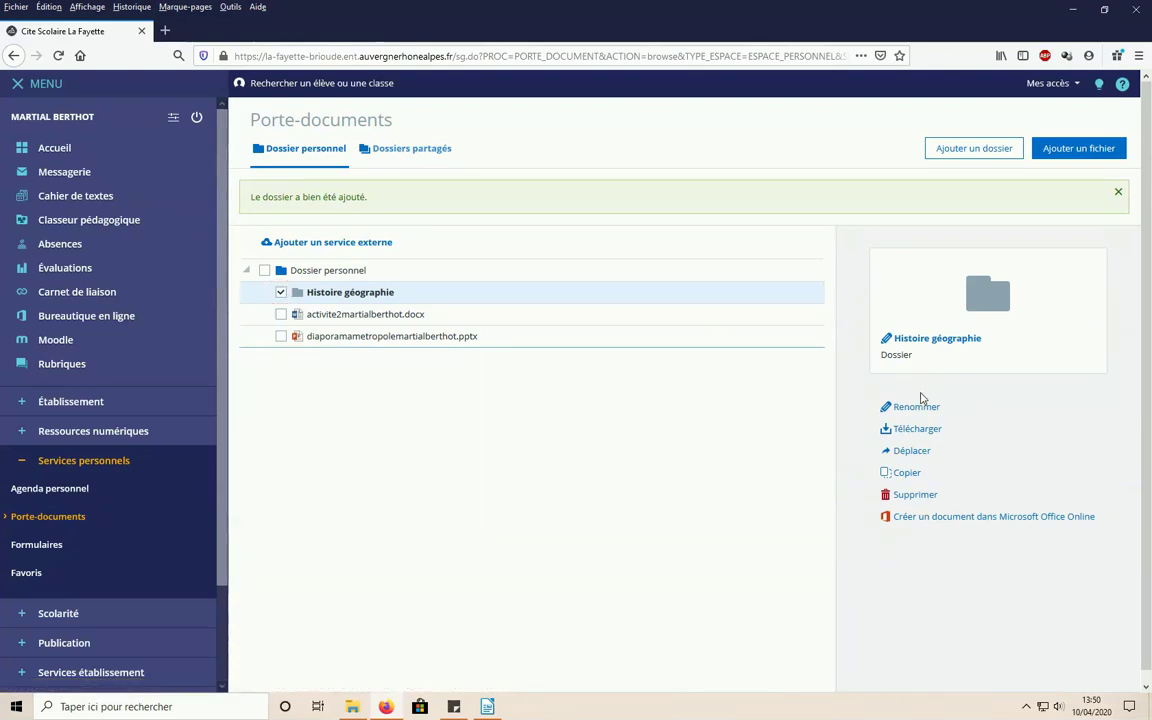
{"action": "left_click", "coordinate": [1085, 150]}
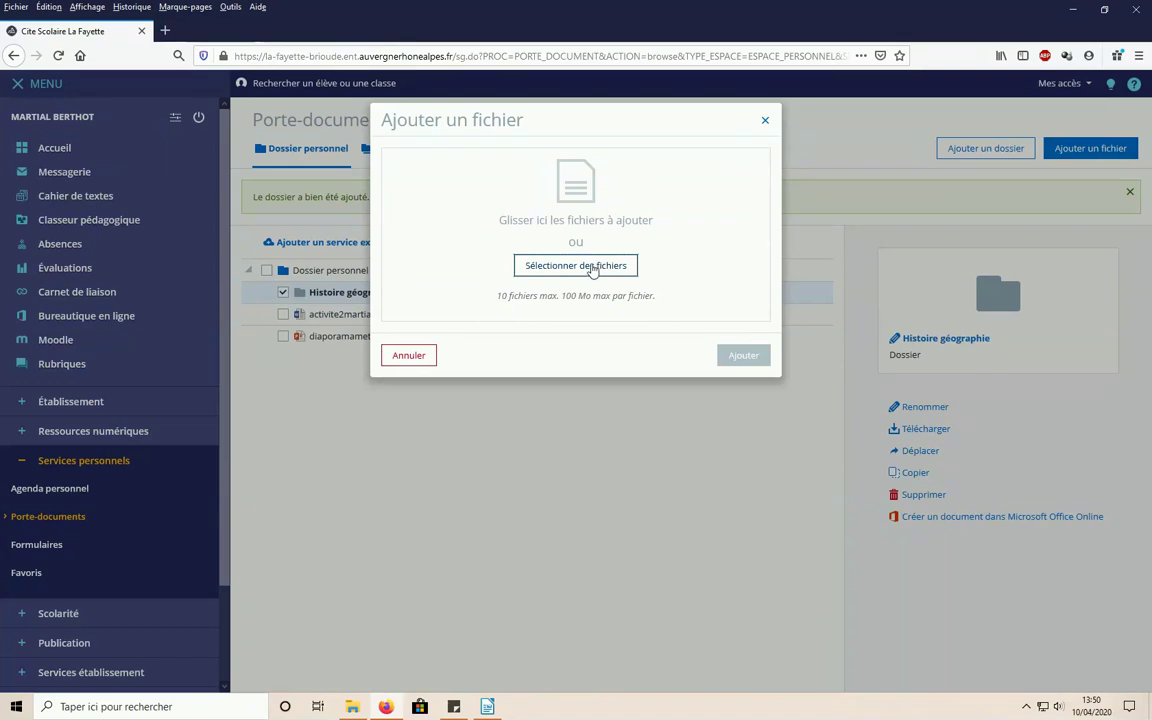
{"action": "left_click", "coordinate": [765, 120]}
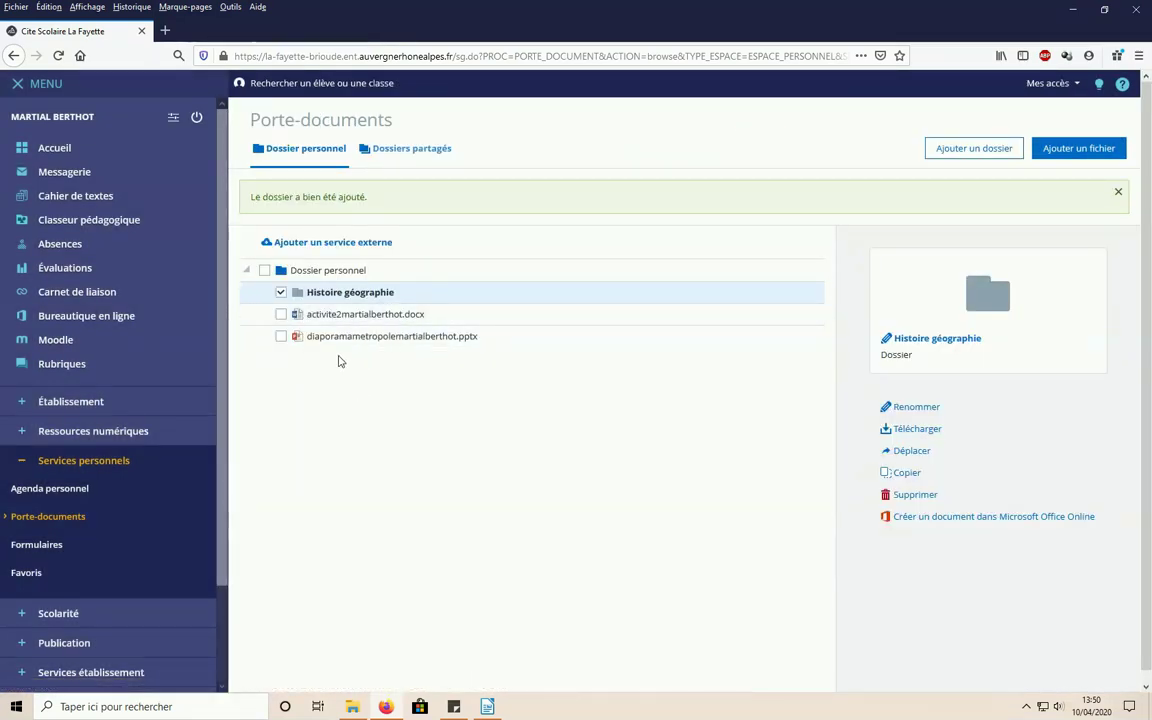
{"action": "left_click", "coordinate": [281, 292]}
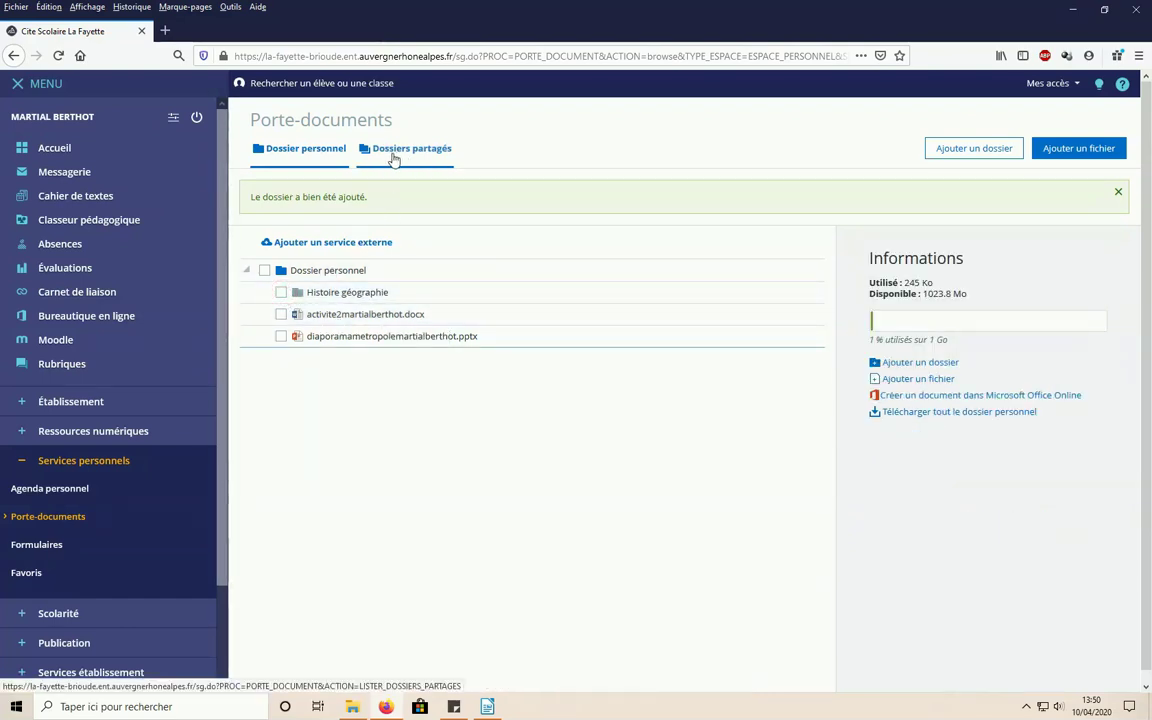
Select the activite2 Word document in the Dossier personnel and view its download options without downloading it
{"action": "left_click", "coordinate": [281, 315]}
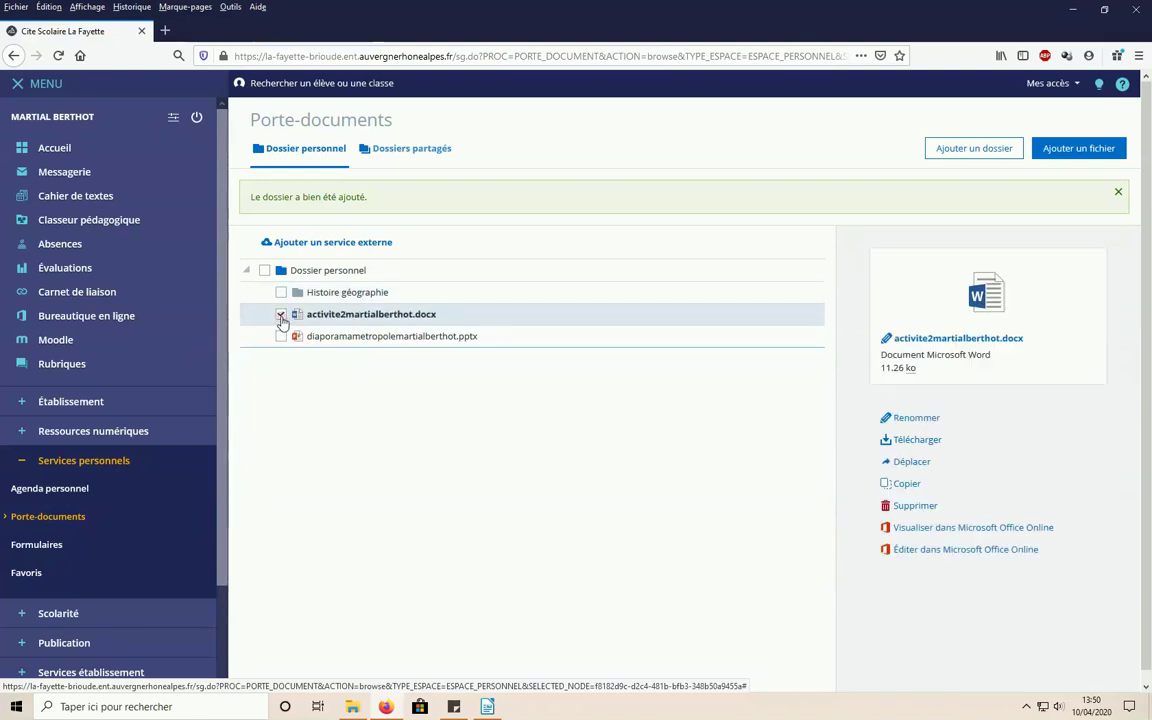
{"action": "left_click", "coordinate": [915, 441]}
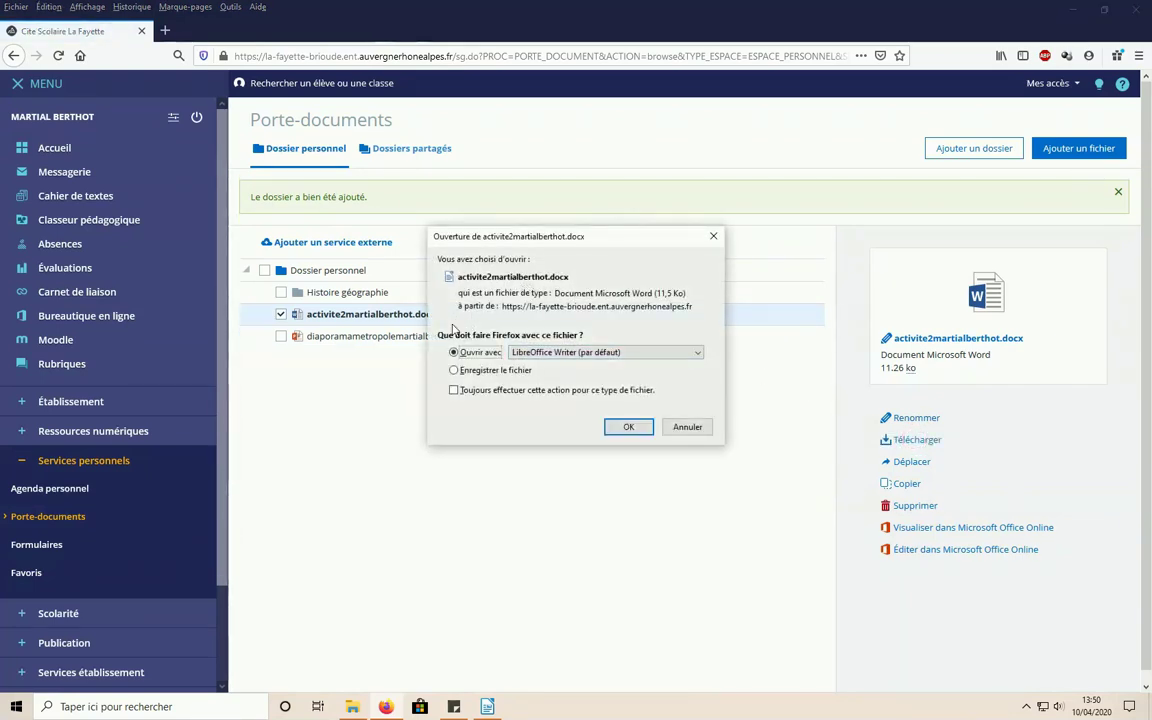
{"action": "left_click", "coordinate": [688, 428]}
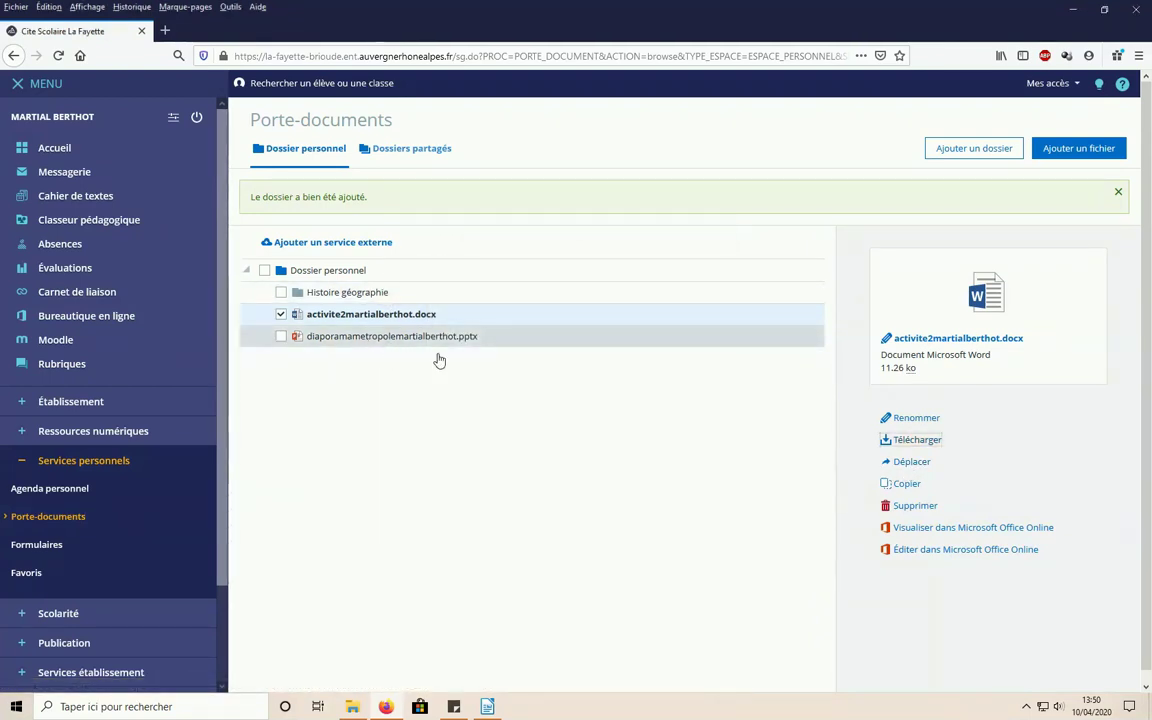
Copy the selected document to the shared folder "Histoire géographie: programme du 13-04 au 17-04" of Classe 6A
{"action": "left_click", "coordinate": [897, 485]}
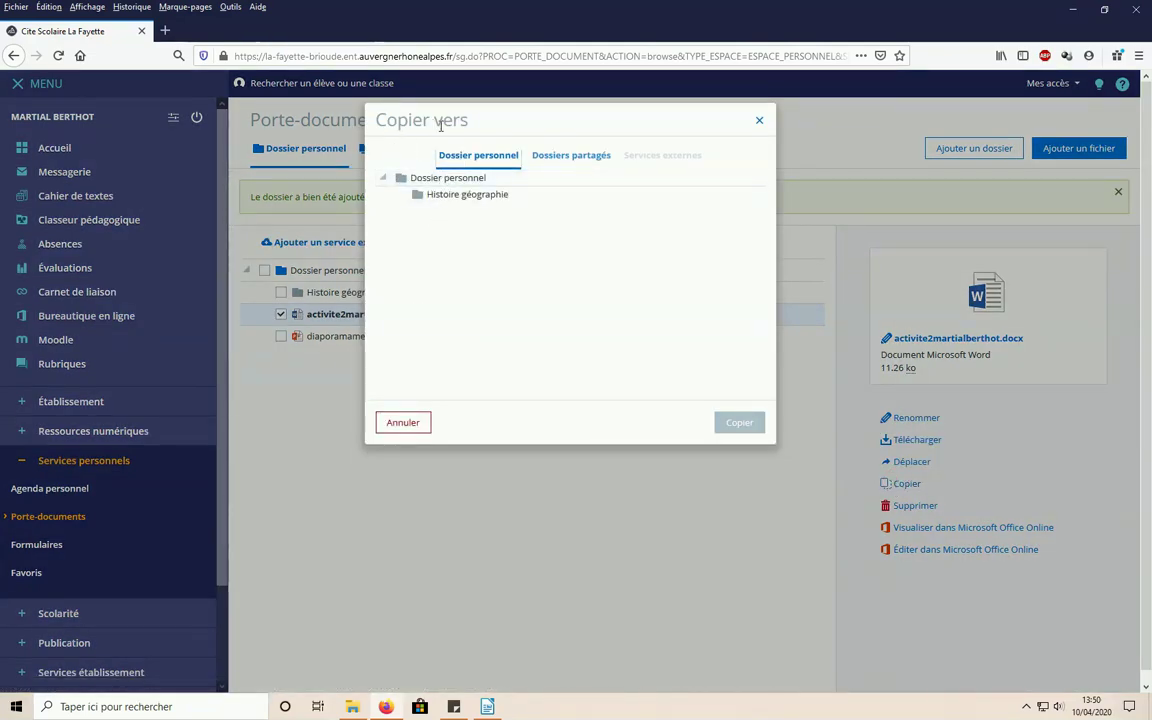
{"action": "left_click", "coordinate": [568, 161]}
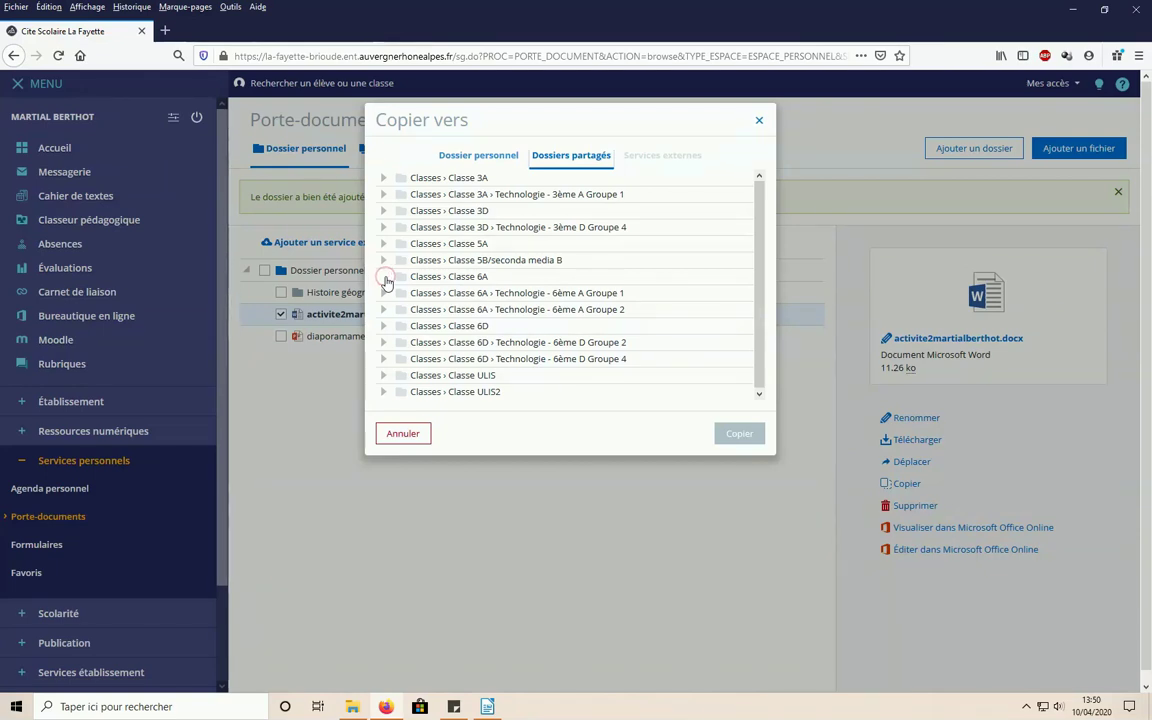
{"action": "left_click", "coordinate": [425, 279]}
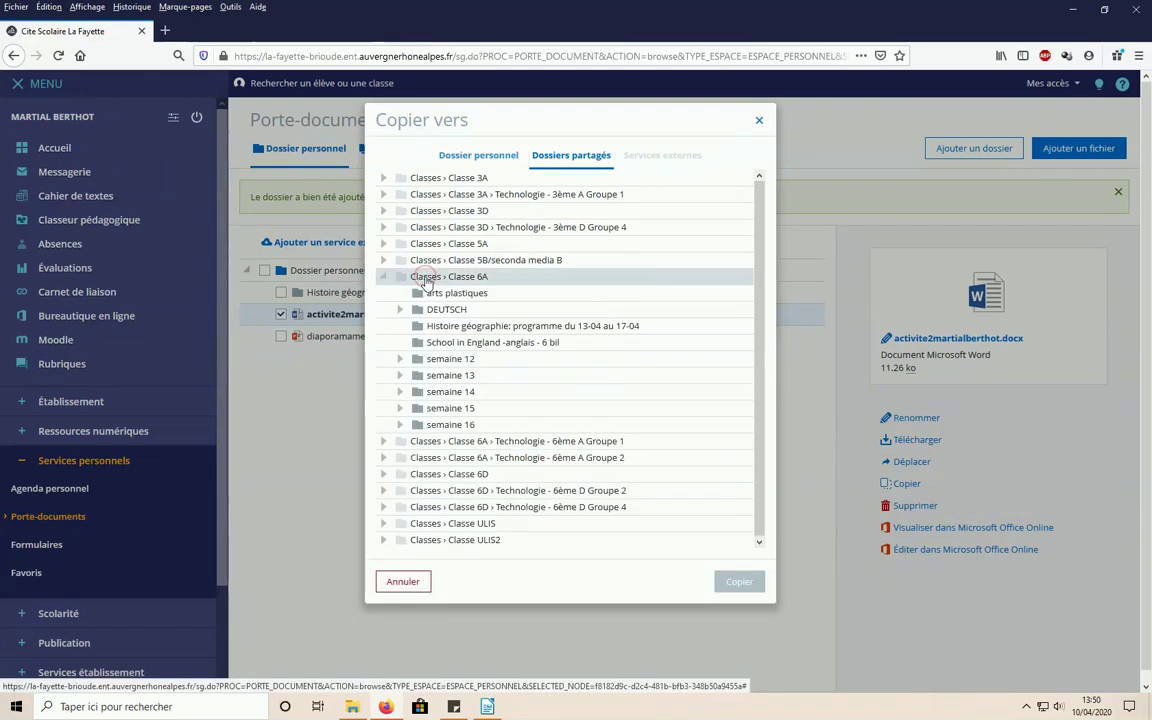
{"action": "left_click", "coordinate": [453, 331]}
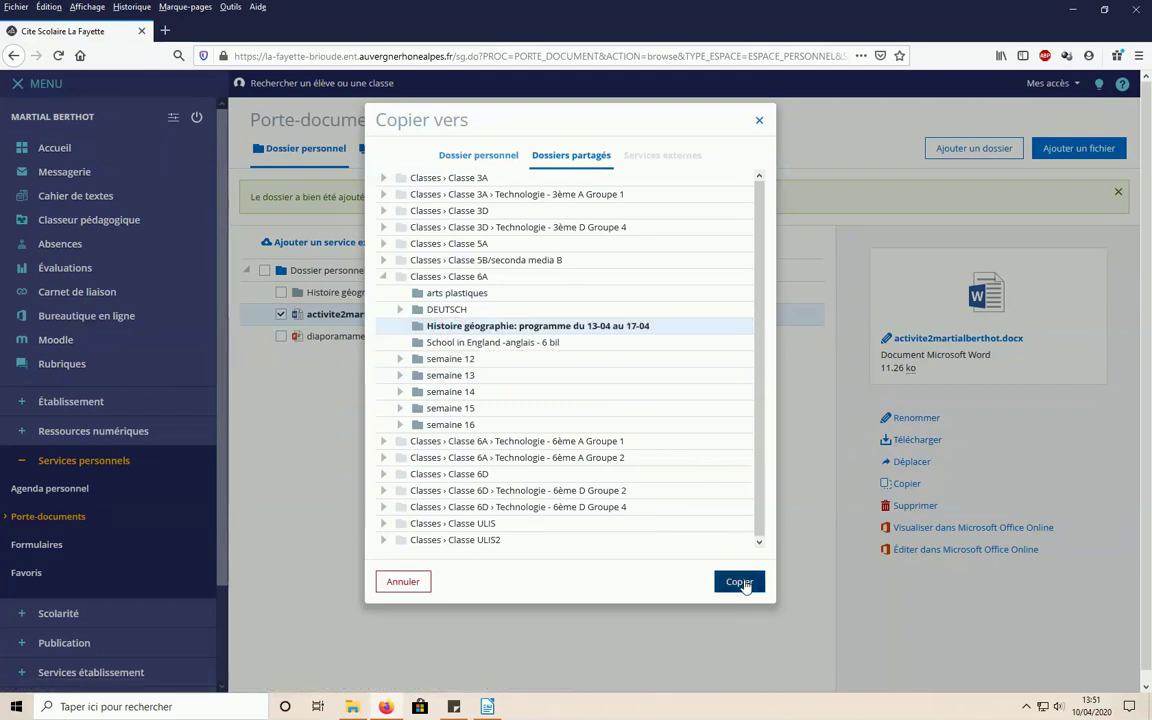
{"action": "left_click", "coordinate": [741, 583]}
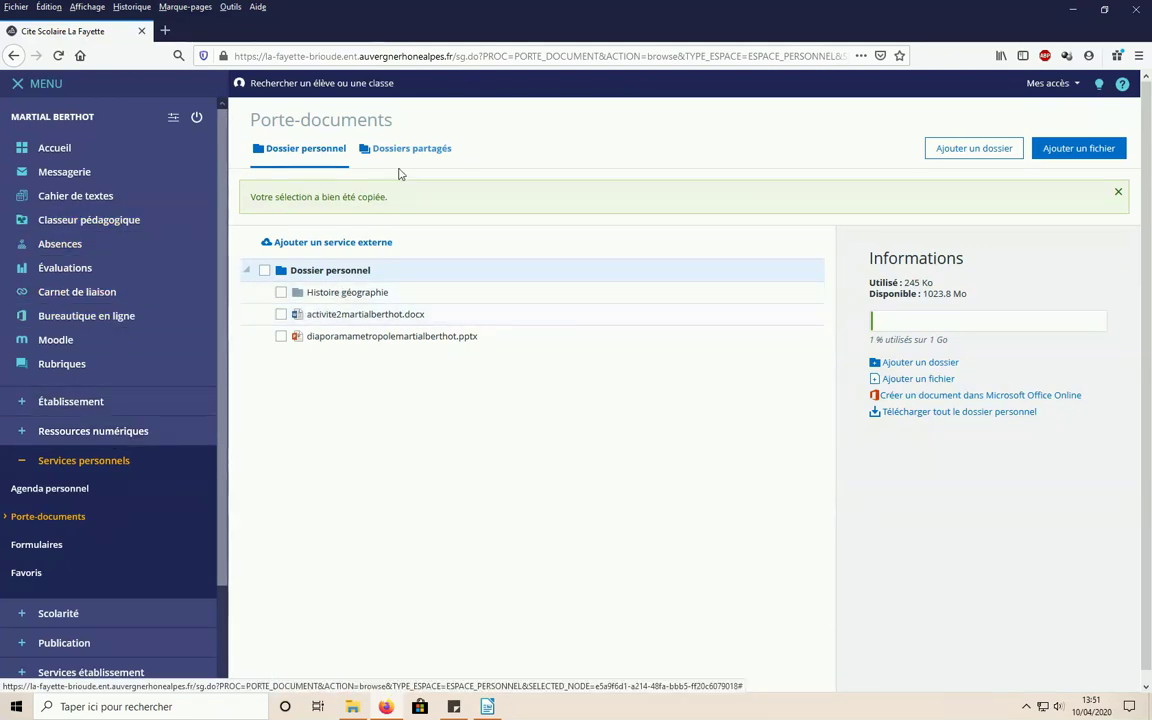
View the contents of Classe 6A's shared folder "Histoire géographie: programme du 13-04 au 17-04" in the class space, and minimise the browser
{"action": "scroll", "coordinate": [69, 442], "scroll_direction": "down", "scroll_amount": 4}
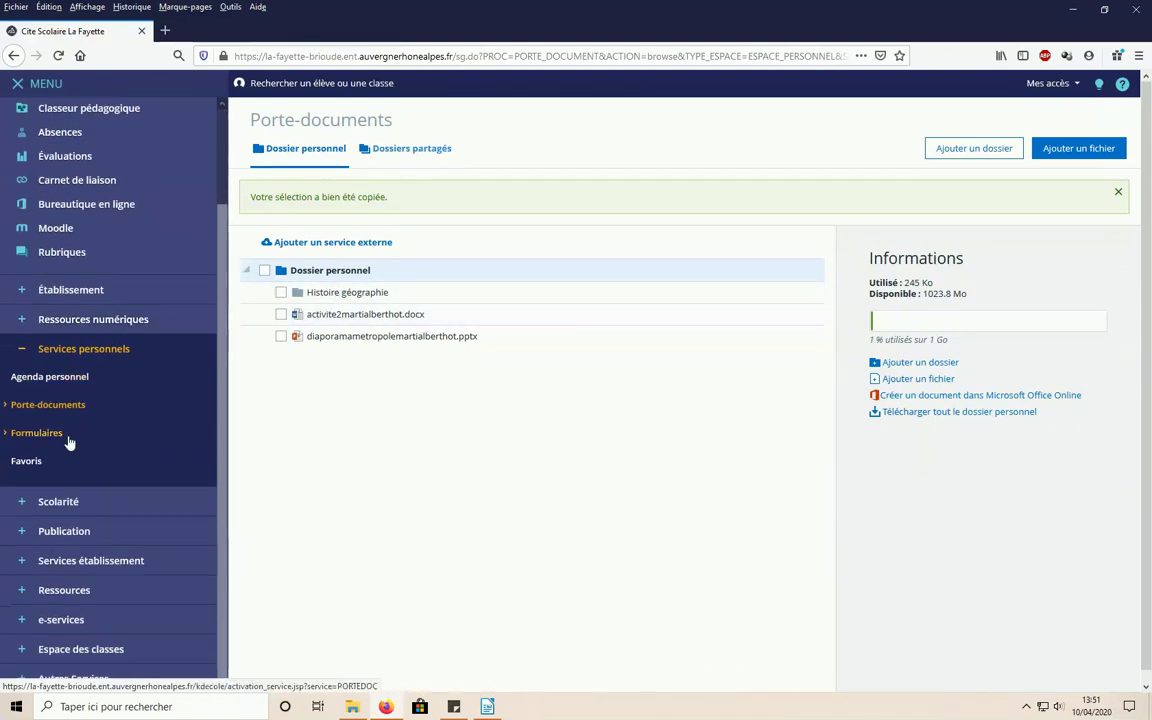
{"action": "left_click", "coordinate": [28, 651]}
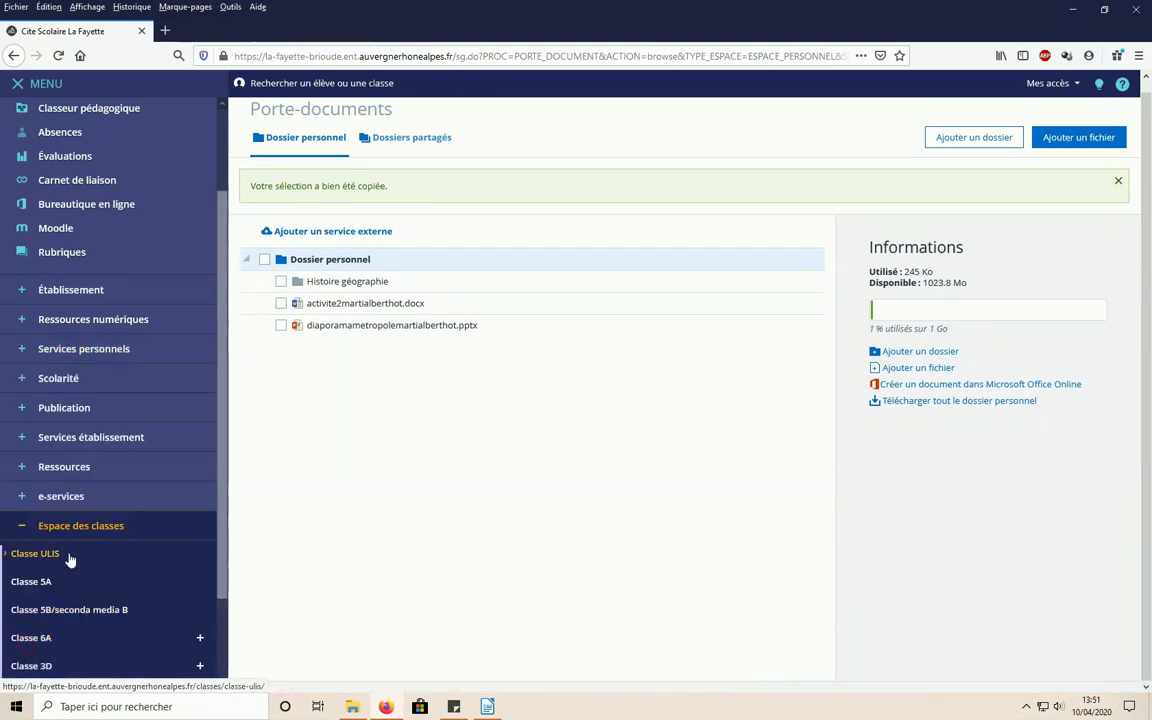
{"action": "scroll", "coordinate": [69, 558], "scroll_direction": "down", "scroll_amount": 3}
{"action": "left_click", "coordinate": [14, 524]}
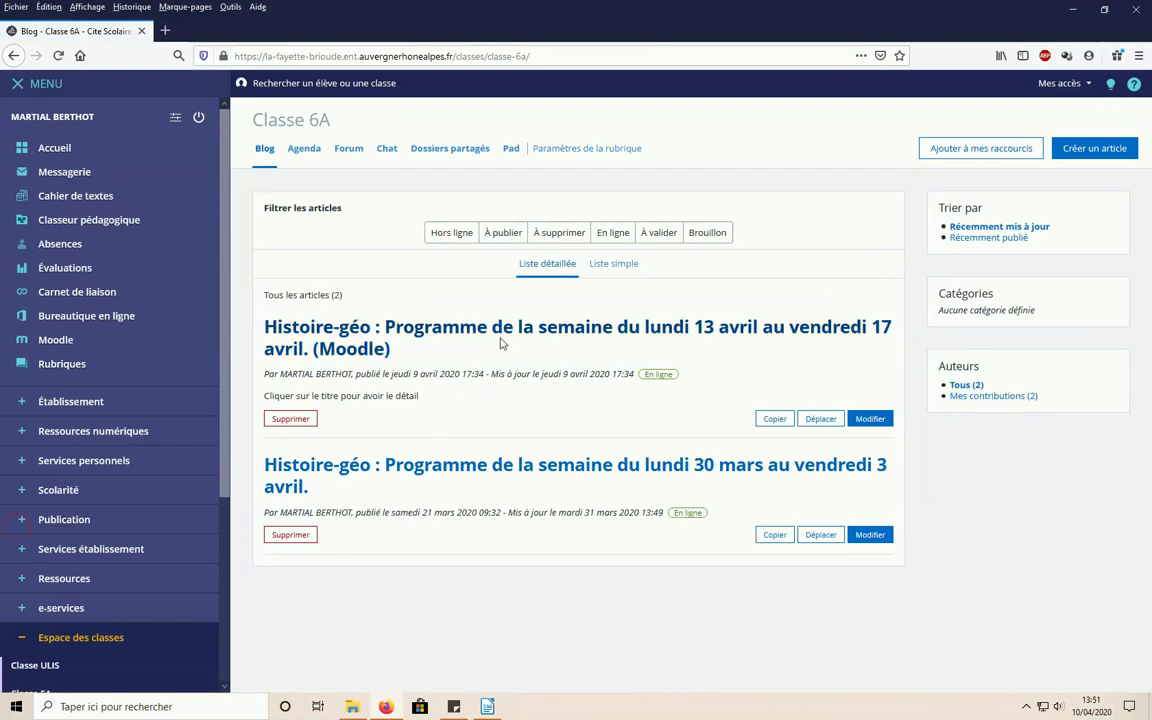
{"action": "left_click", "coordinate": [449, 152]}
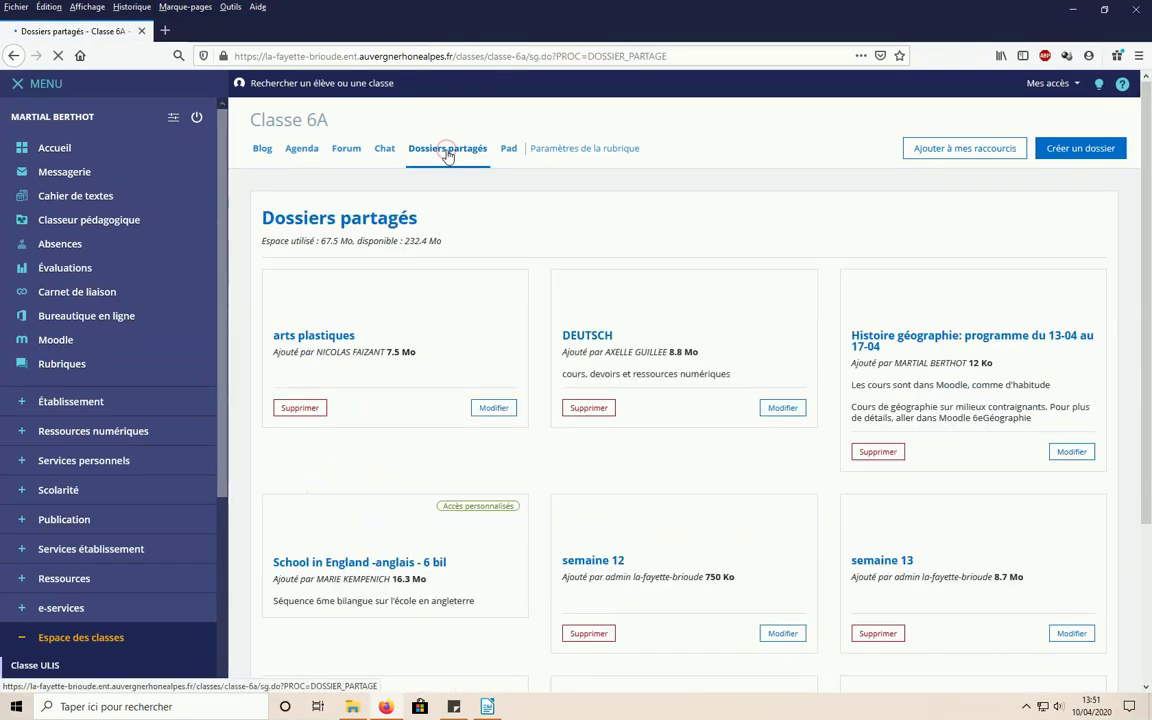
{"action": "left_click", "coordinate": [918, 344]}
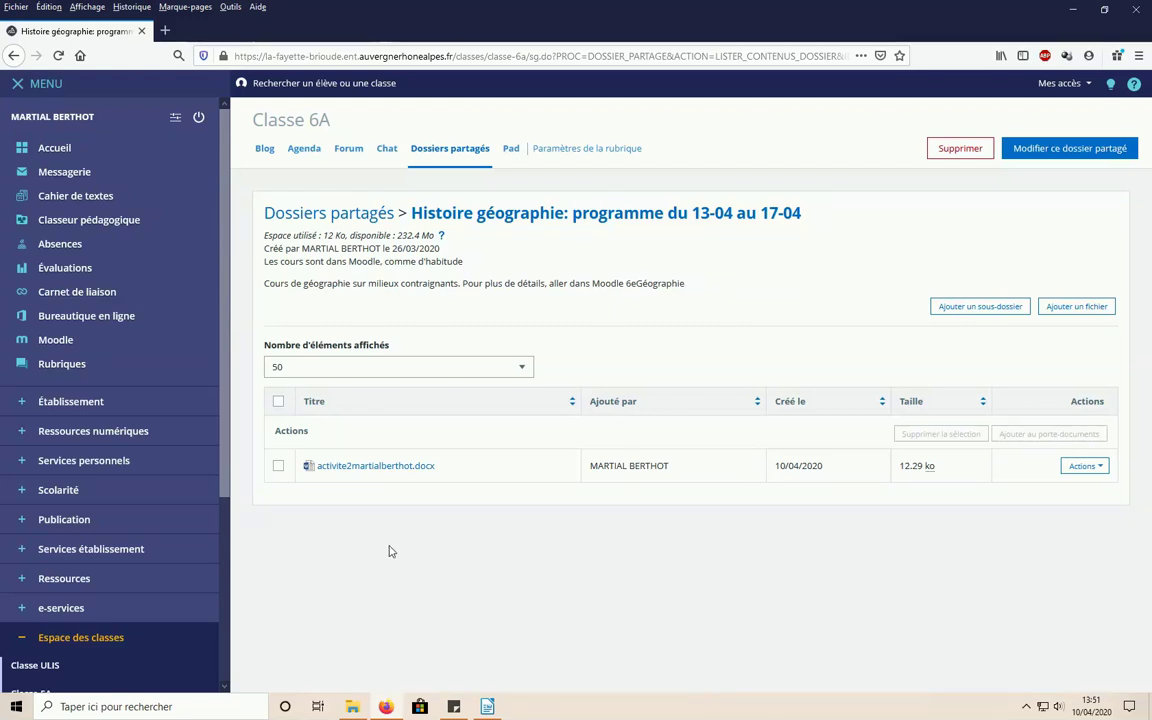
{"action": "left_click", "coordinate": [1072, 9]}
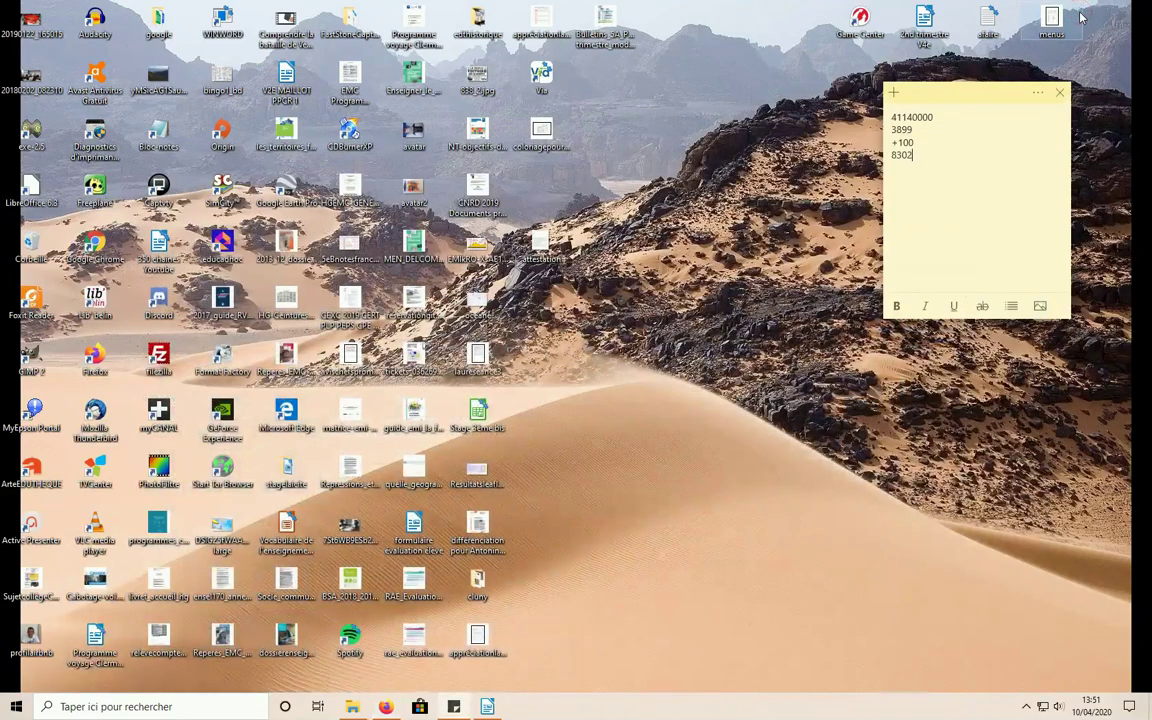